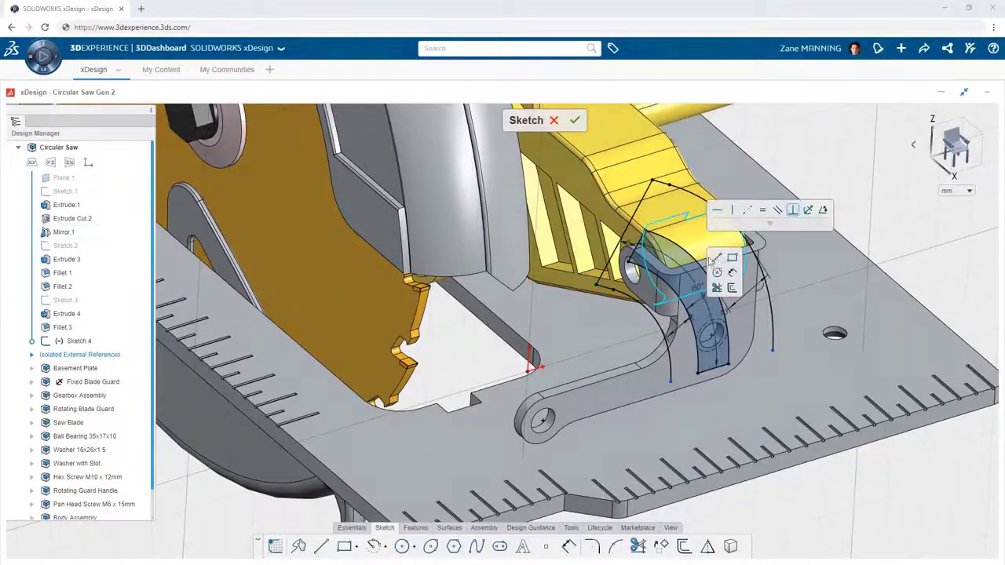
Step: Sketch the bracket's lower outline with connected lines and an arc around the small hole, and trim the excess inside the existing curve
click(717, 259)
click(772, 350)
click(770, 394)
click(769, 396)
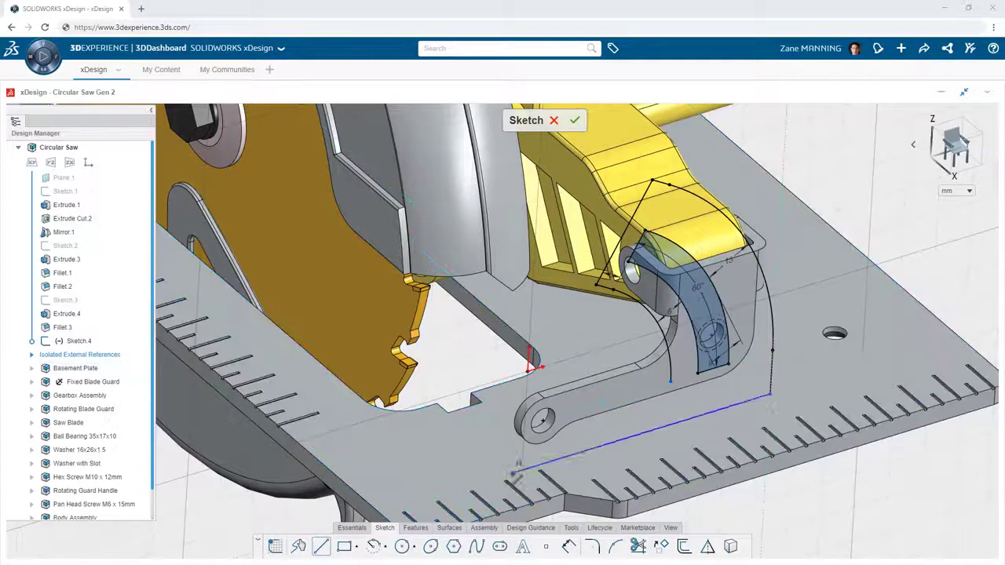
click(511, 471)
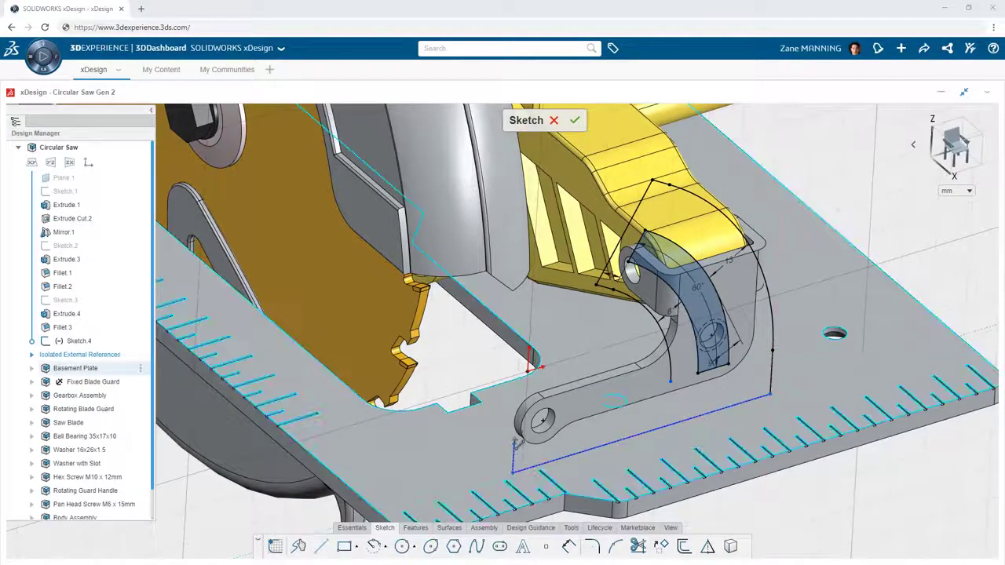
click(550, 385)
click(579, 367)
click(684, 336)
key(Escape)
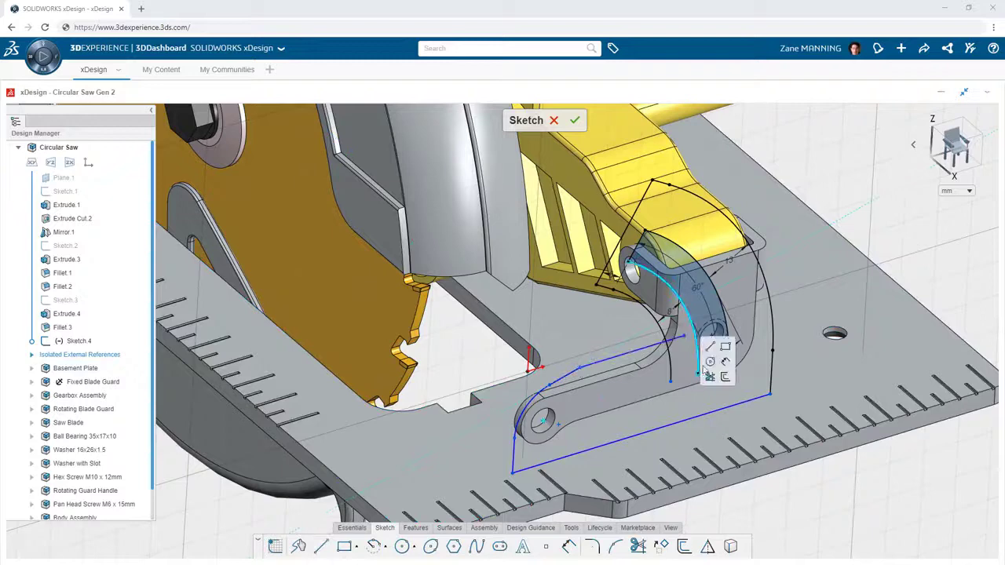
click(709, 377)
click(672, 360)
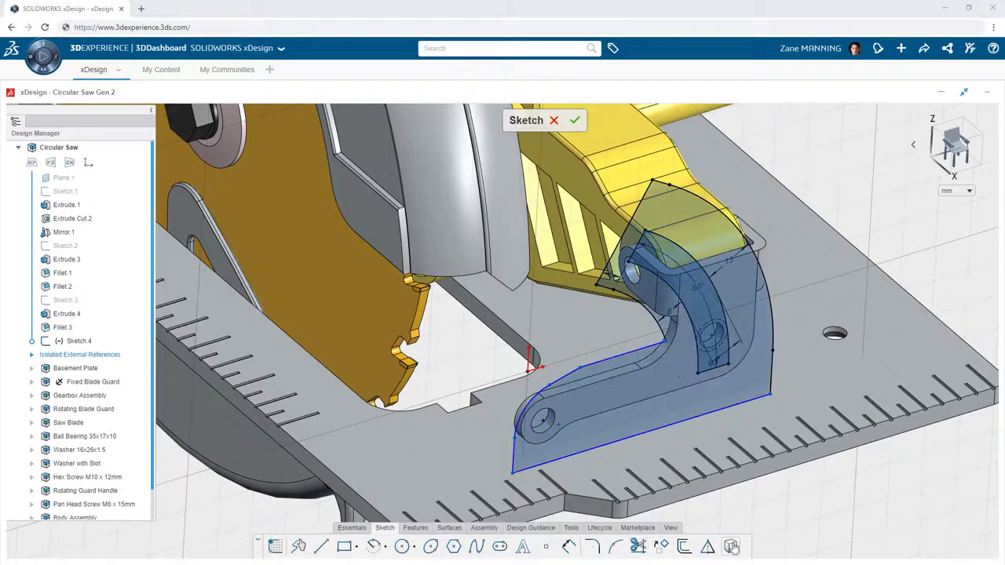
Step: Constrain and dimension the lower outline, making its arc coradial with the rounded bracket end and its bottom line collinear with the base plate edge
ctrl+click(532, 401)
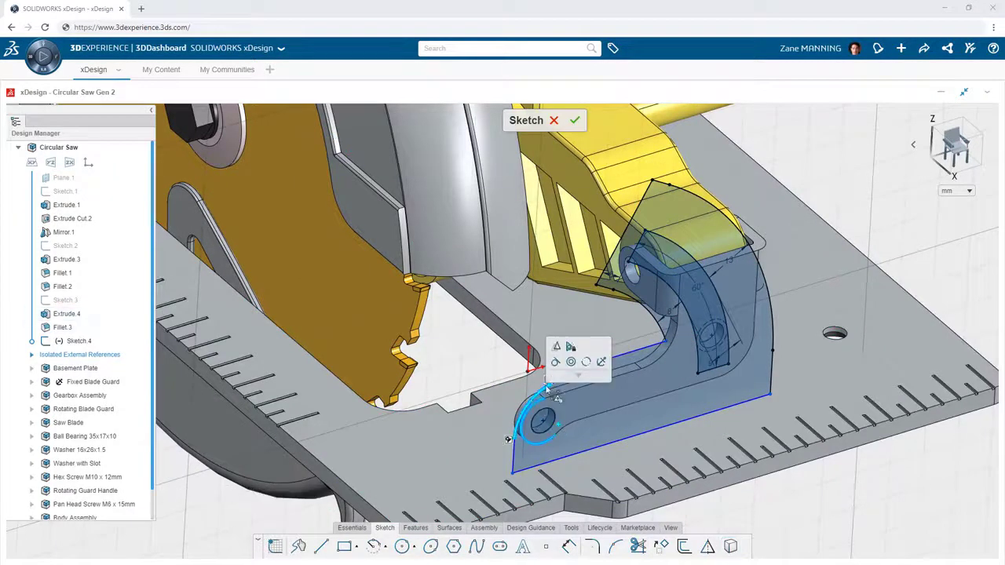
click(586, 363)
click(640, 437)
ctrl+click(679, 485)
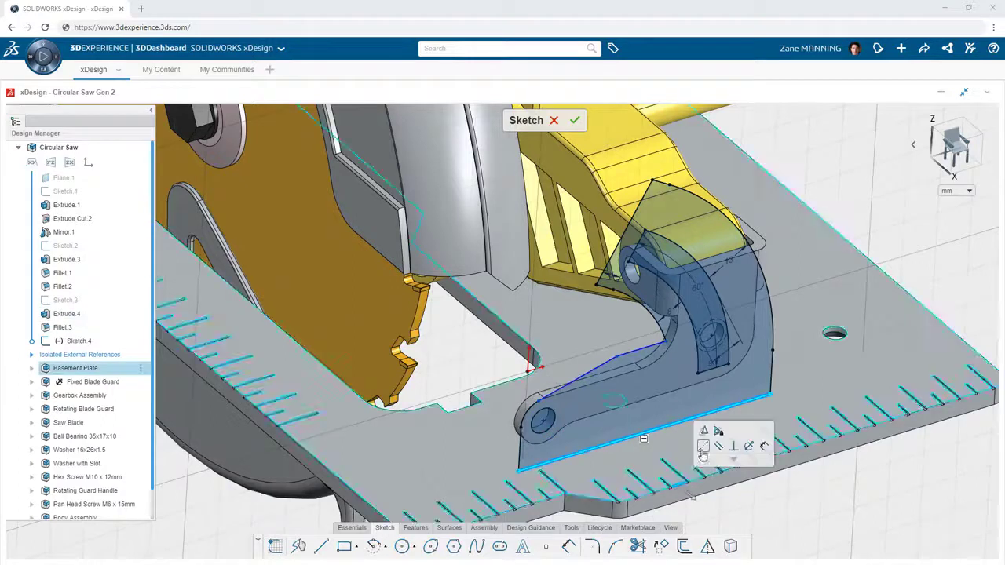
click(645, 350)
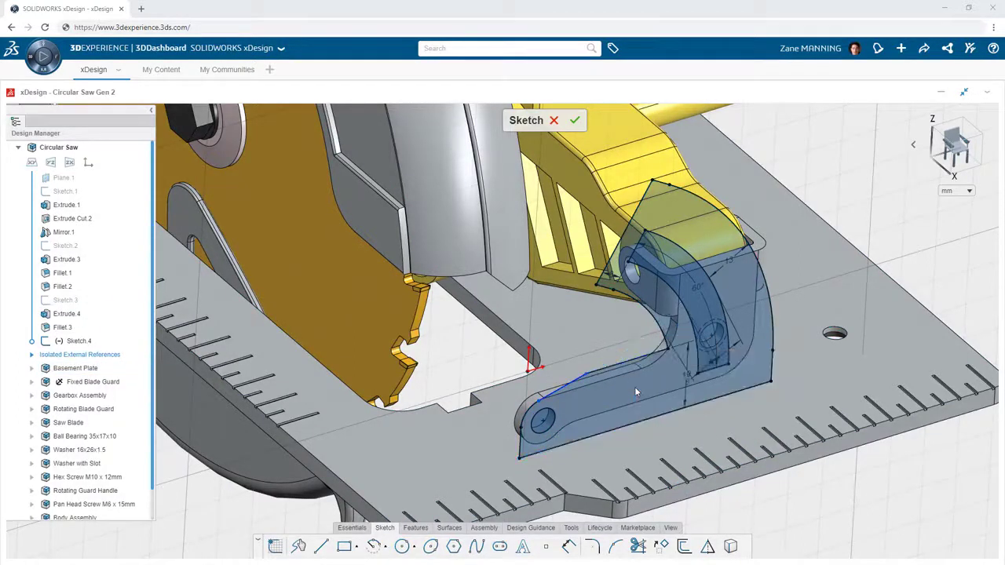
click(634, 386)
click(662, 414)
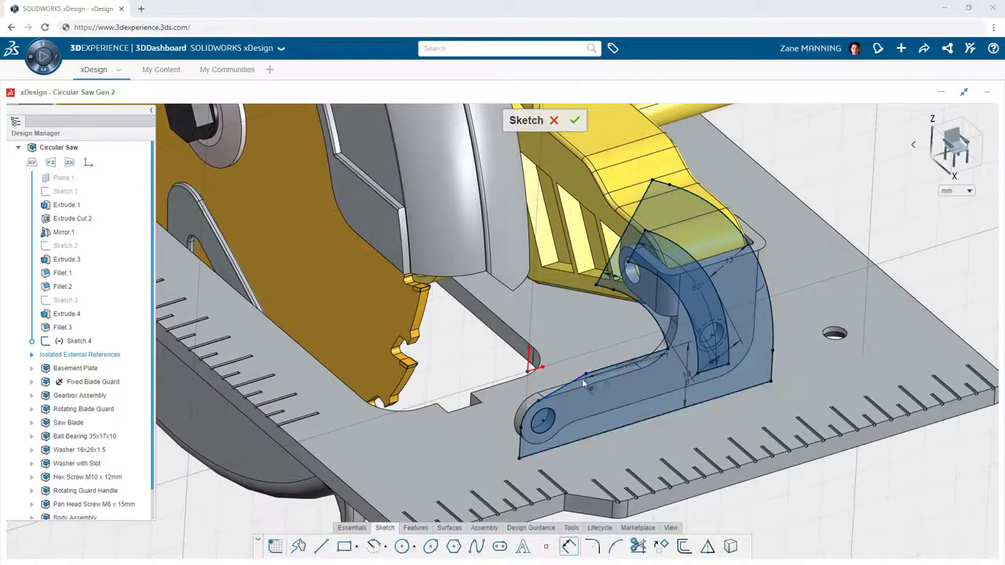
Step: Extrude the Sketch.4 profile as a new solid with a blind distance of 6 mm
click(415, 527)
click(311, 547)
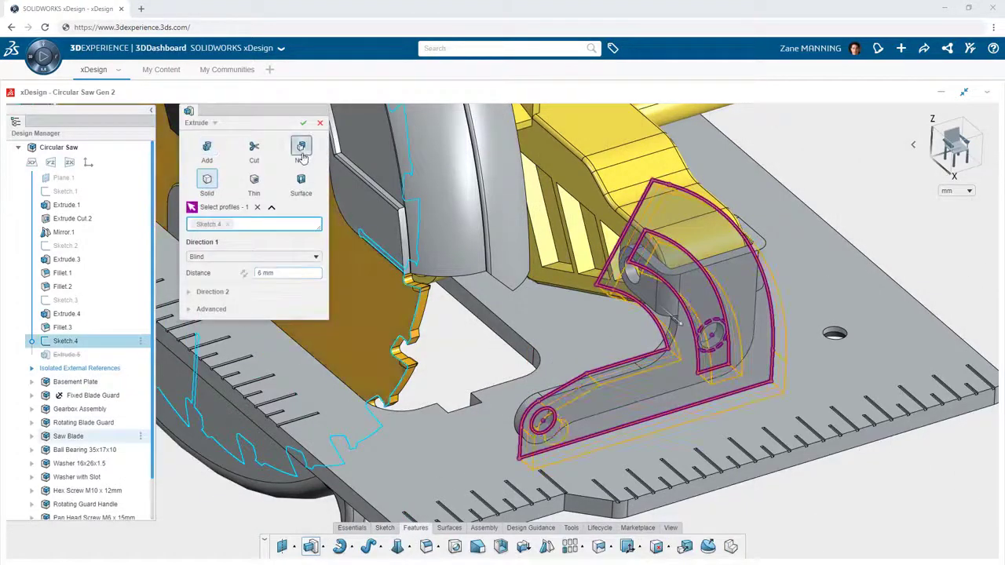
click(303, 123)
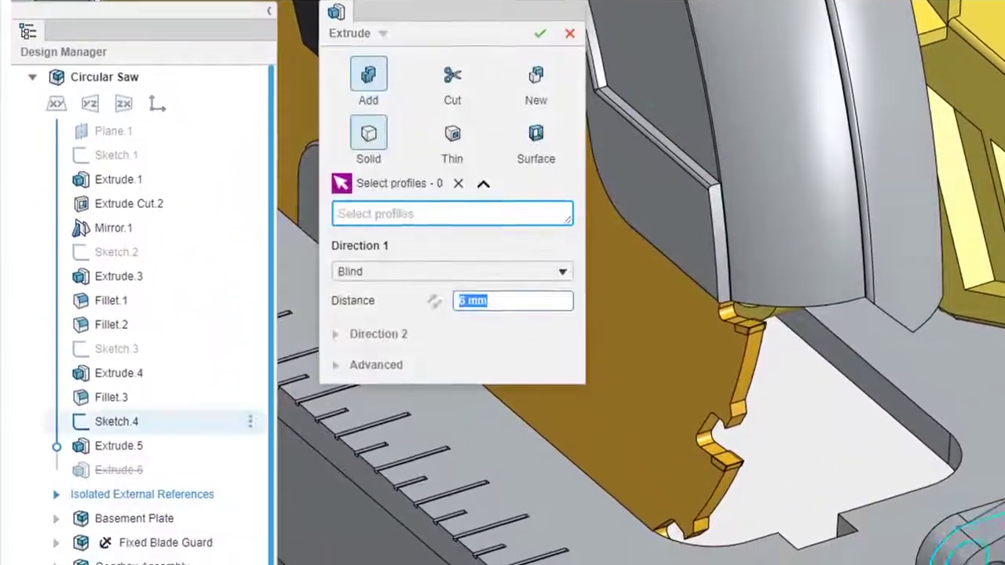
Step: Add a blind thin extrude using a profile from Sketch.4
click(124, 397)
click(453, 126)
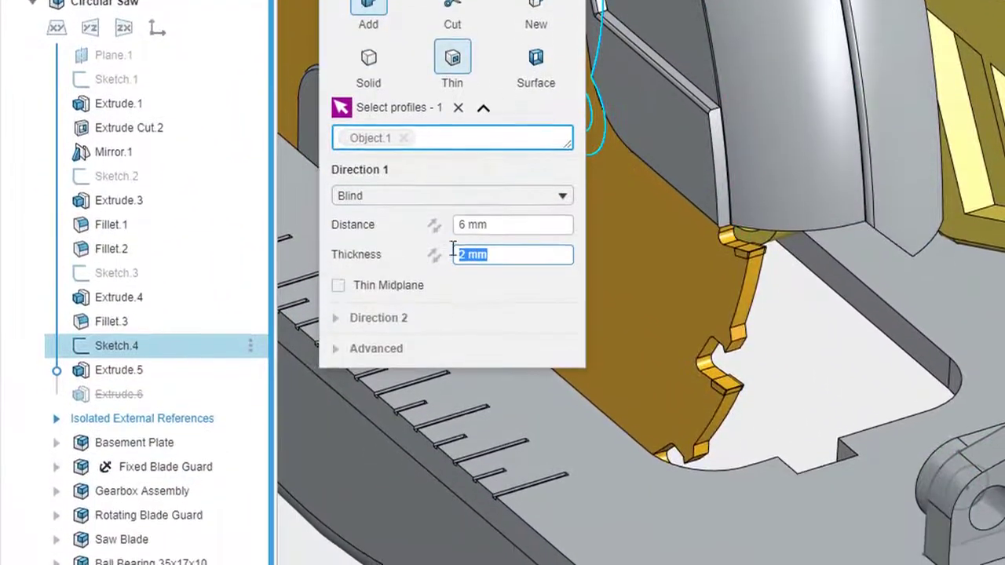
click(440, 177)
click(416, 281)
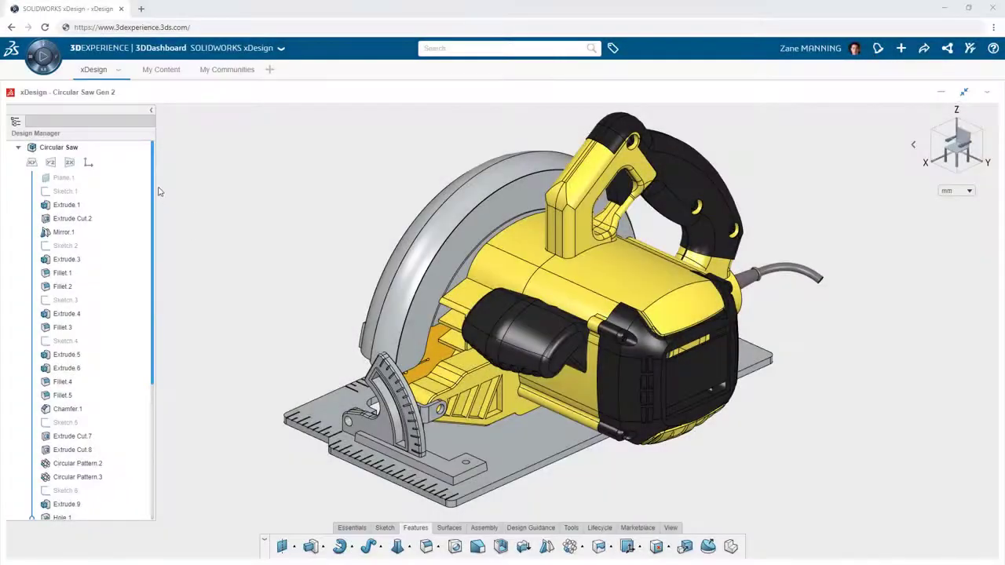
Step: Make a component named Angle Bracket from the features Sketch.4 through Hole.1
scroll(157, 197, down, 1)
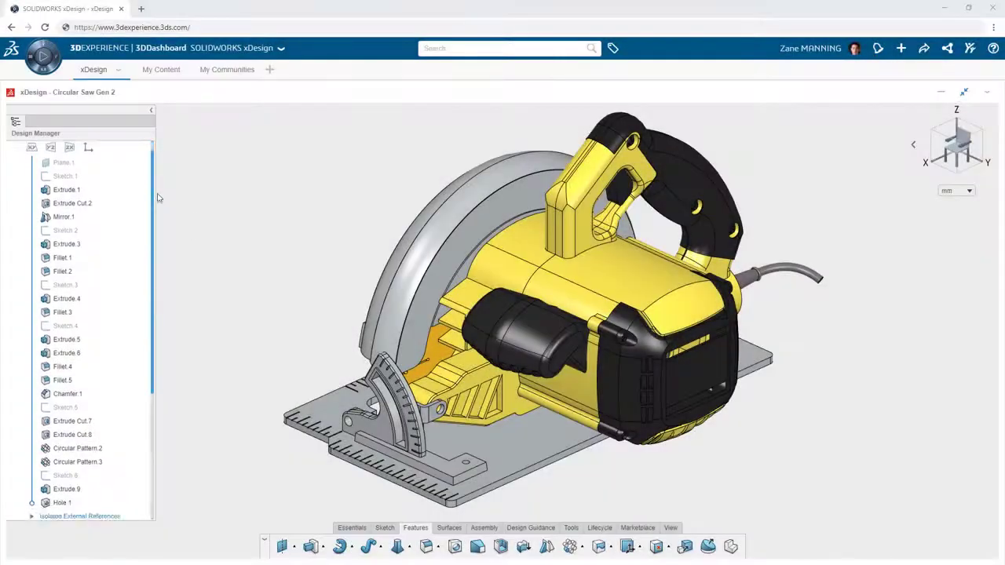
click(65, 325)
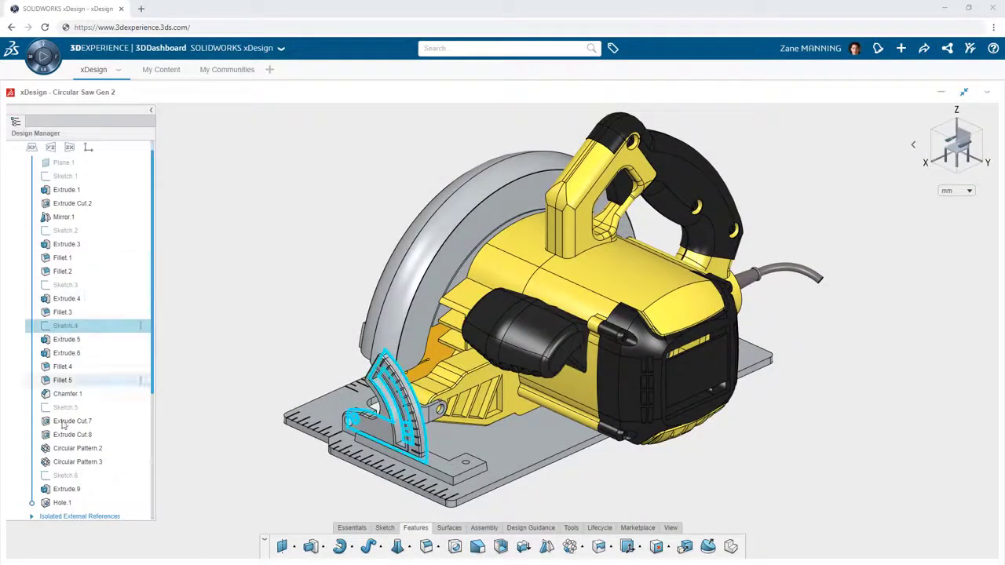
shift+click(76, 502)
click(483, 528)
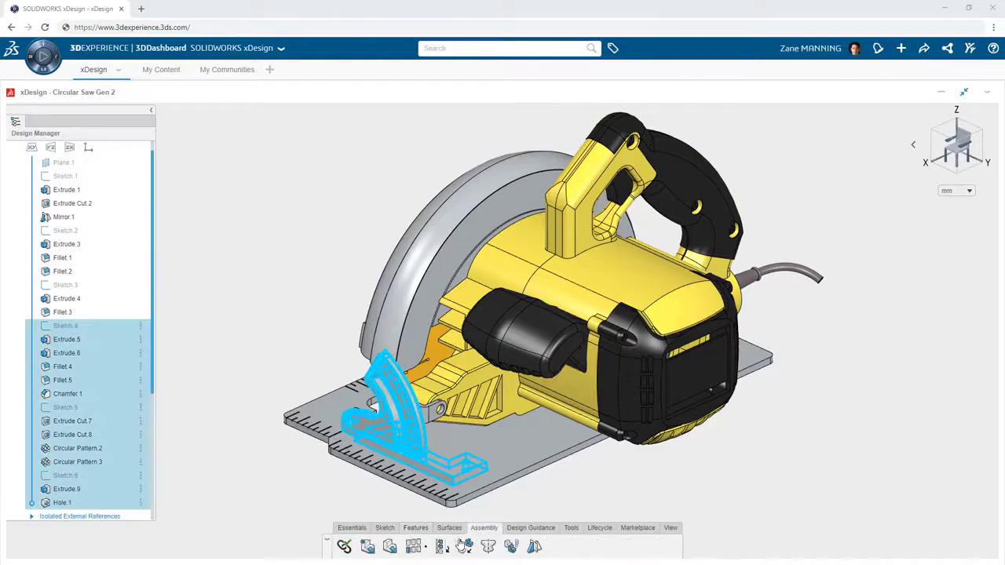
click(442, 546)
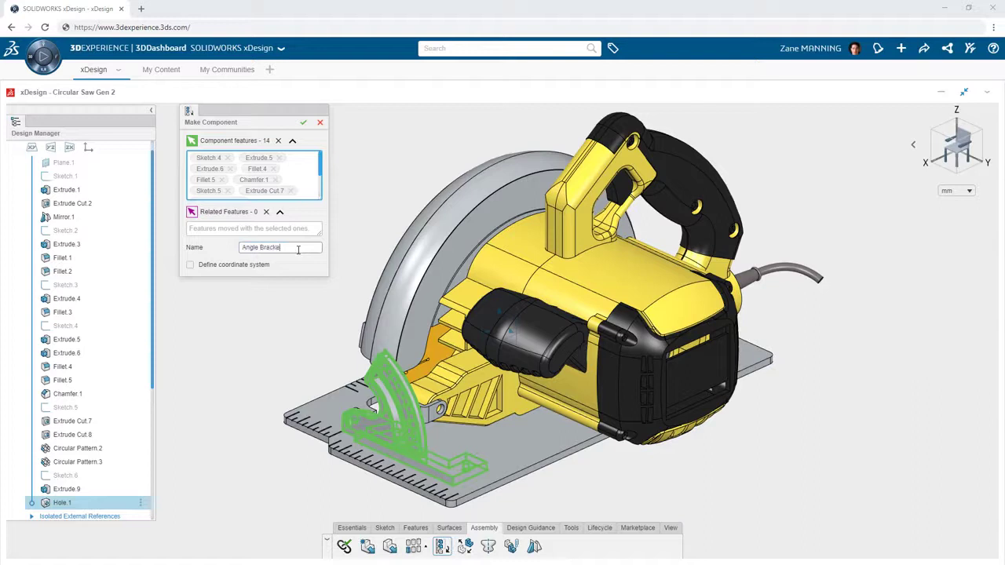
click(302, 126)
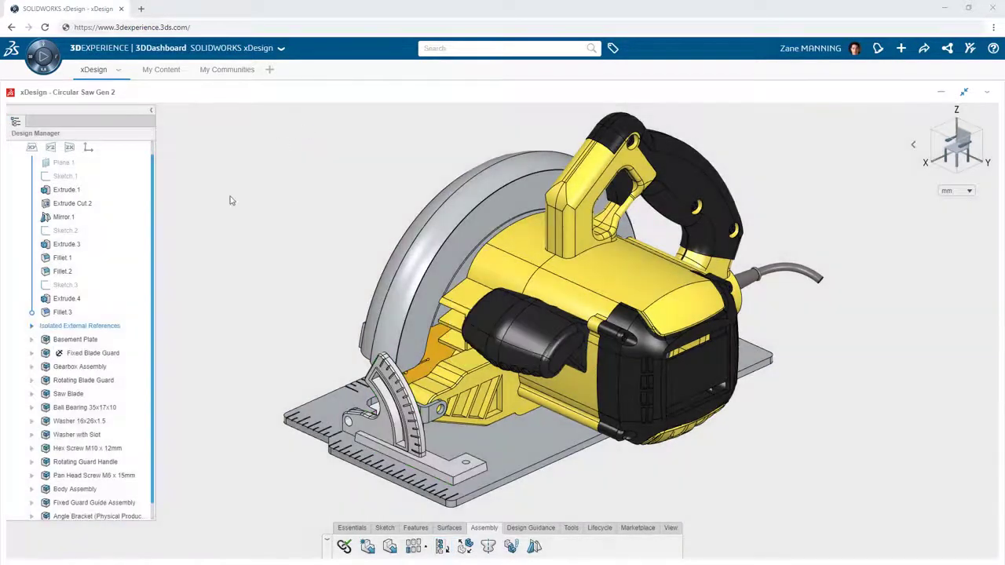
Step: Make a Pivot Bracket component from the remaining solid features, Extrude.1 through Fillet.3, leaving the sketches out of the selection
click(64, 311)
ctrl+click(59, 299)
ctrl+click(59, 272)
ctrl+click(59, 259)
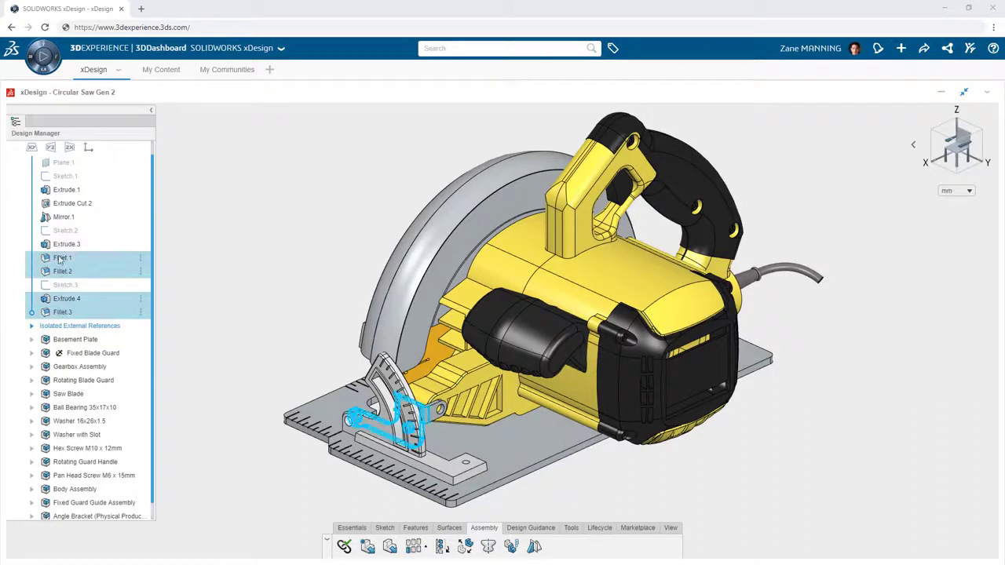
drag(61, 261, 63, 198)
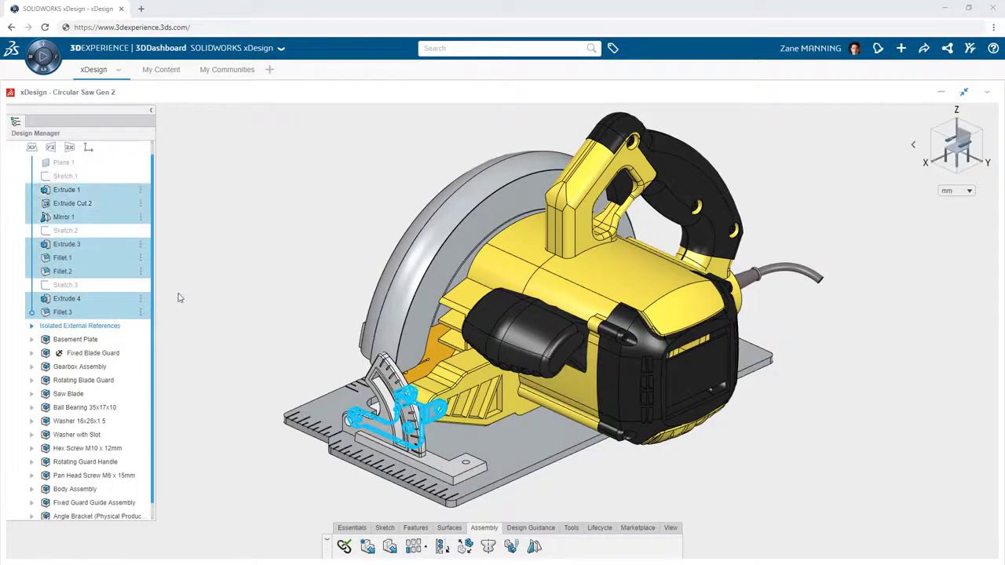
click(439, 547)
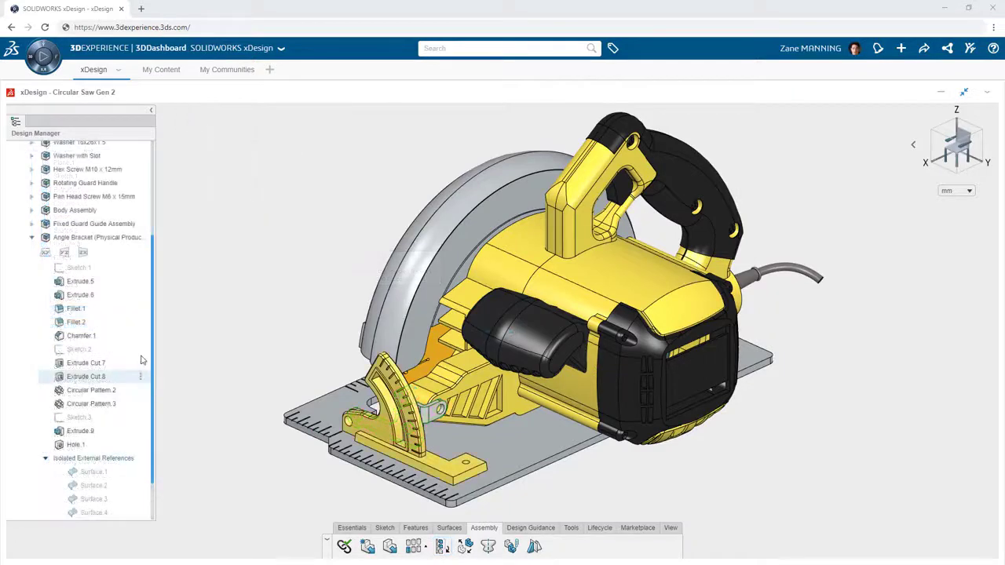
Step: Open the Angle Bracket for in-context editing and fillet the vertical corner edges of its base flange
double_click(94, 240)
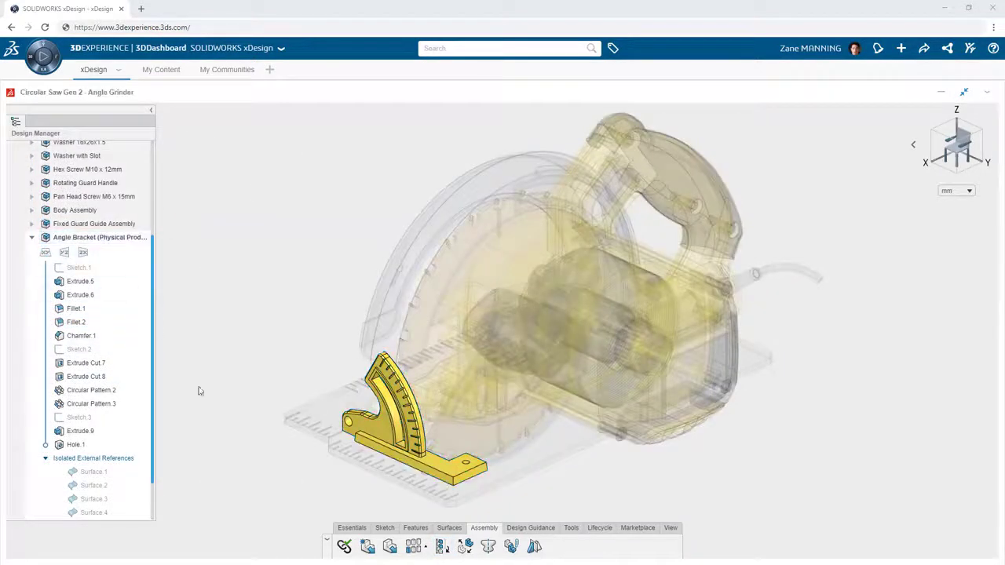
ctrl+middle_drag(269, 444, 347, 346)
shift+middle_drag(573, 480, 507, 327)
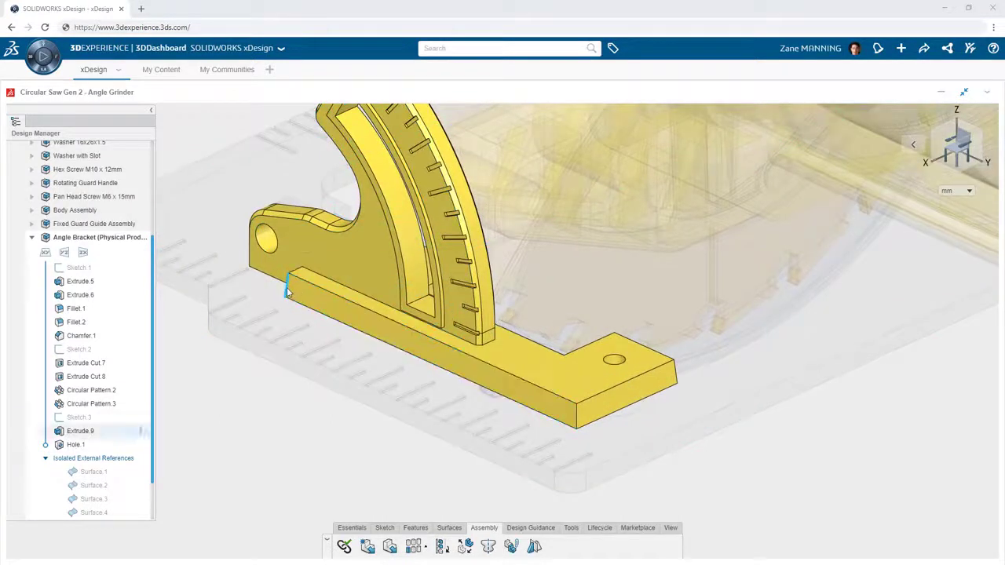
click(288, 289)
click(313, 251)
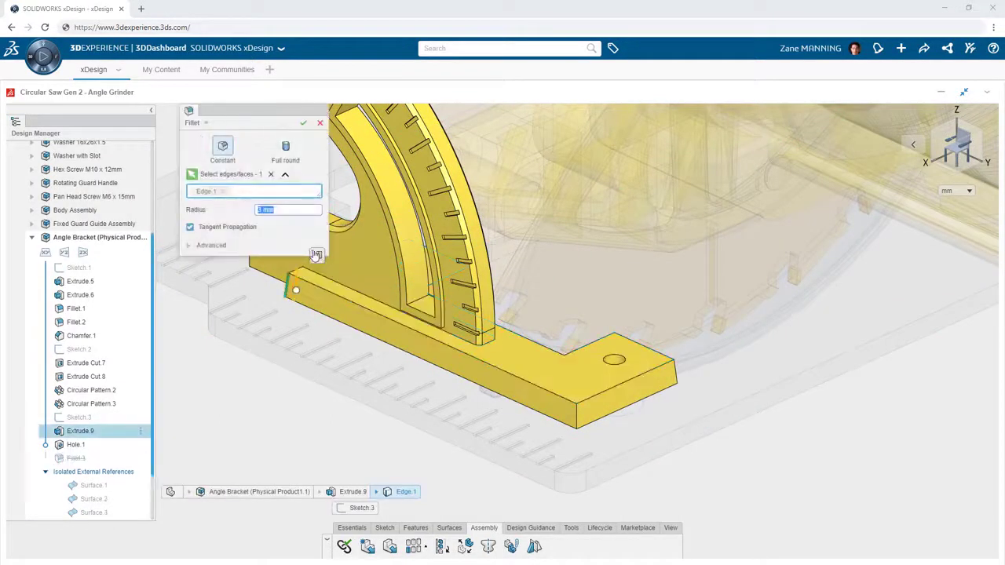
click(416, 265)
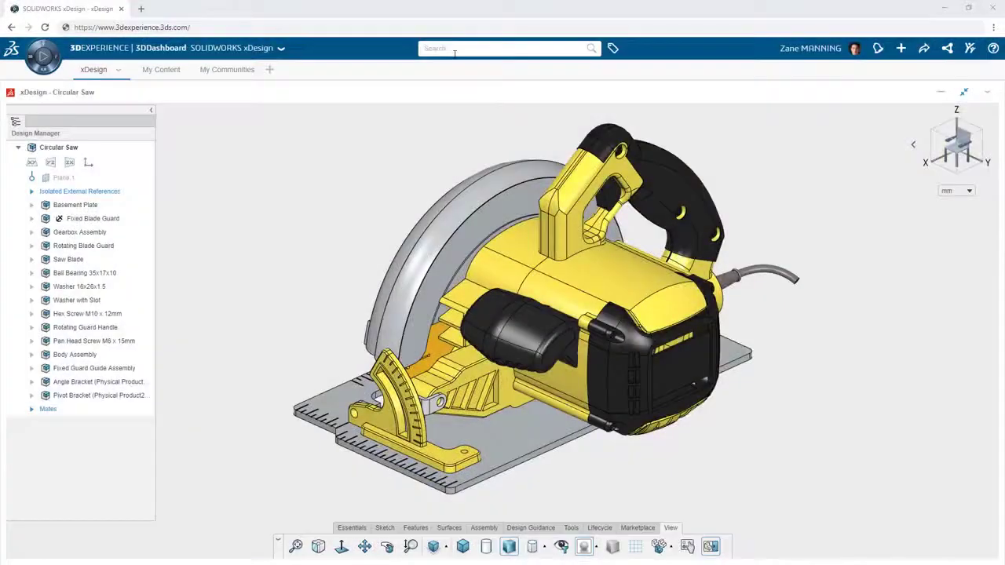
Step: Search for "rivet" and insert Rivet 7 x 9 into the pivot hole of the Angle Bracket
click(454, 49)
text(rivet)
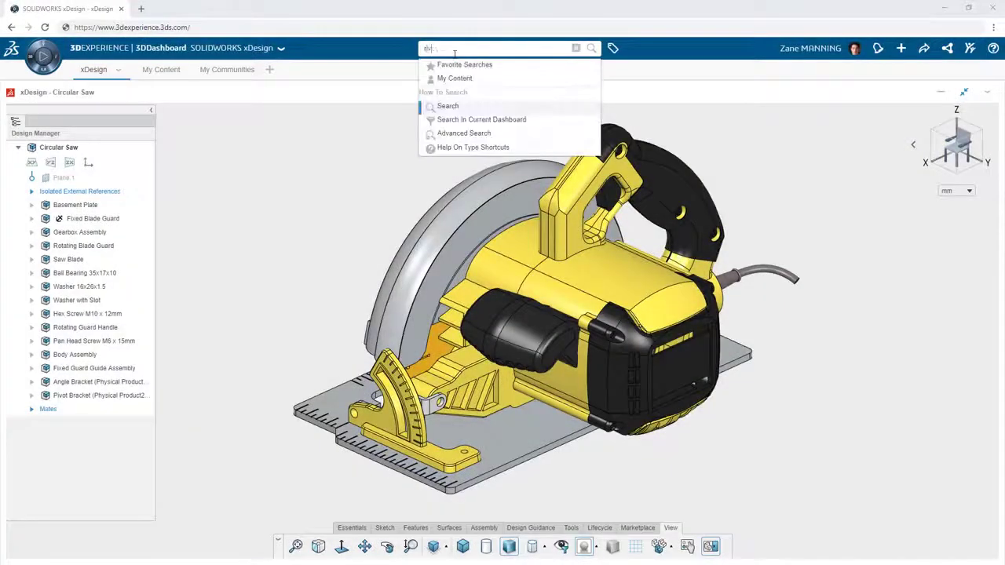
key(Return)
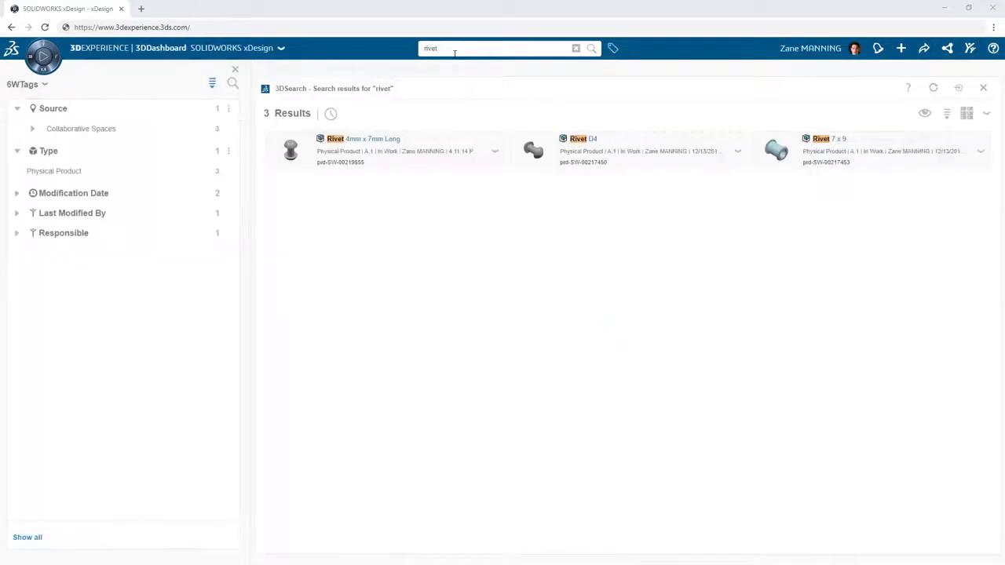
drag(777, 149, 299, 362)
scroll(299, 363, down, 3)
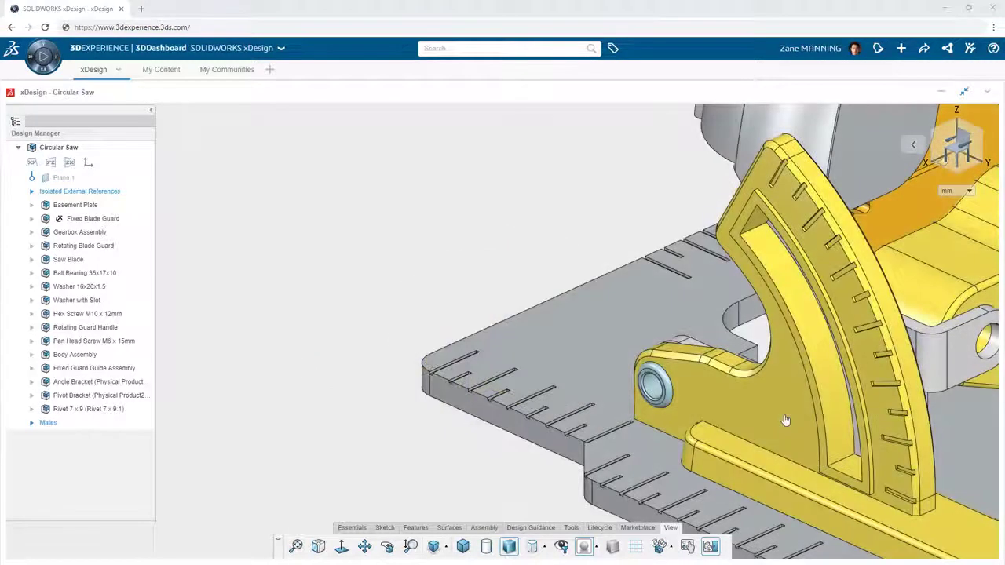
Step: Search for "socket head" and insert the Socket Head Cap Screw M6 x 40mm into the assembly beside the Angle Bracket
click(509, 48)
text(secket head)
key(Return)
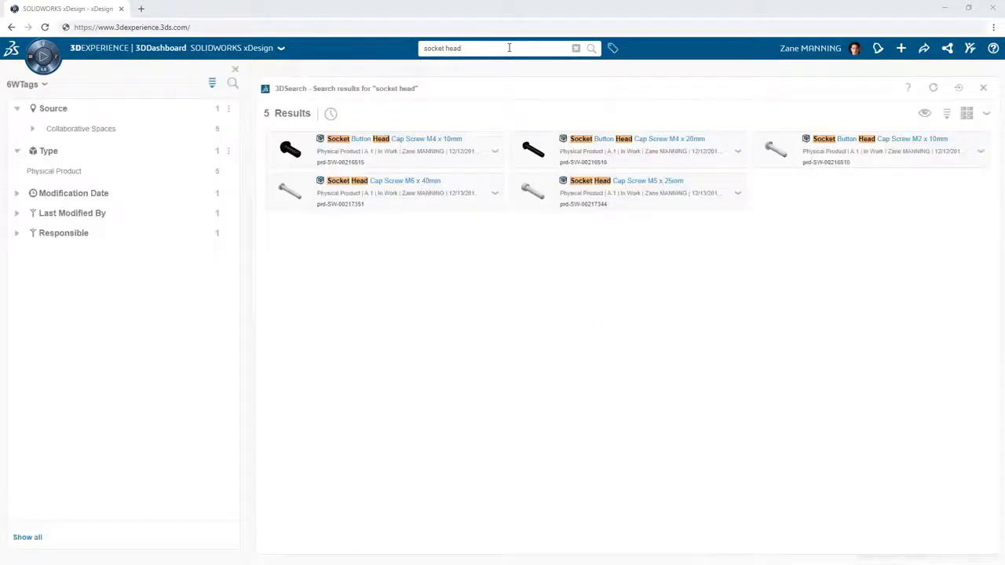
drag(398, 193, 503, 259)
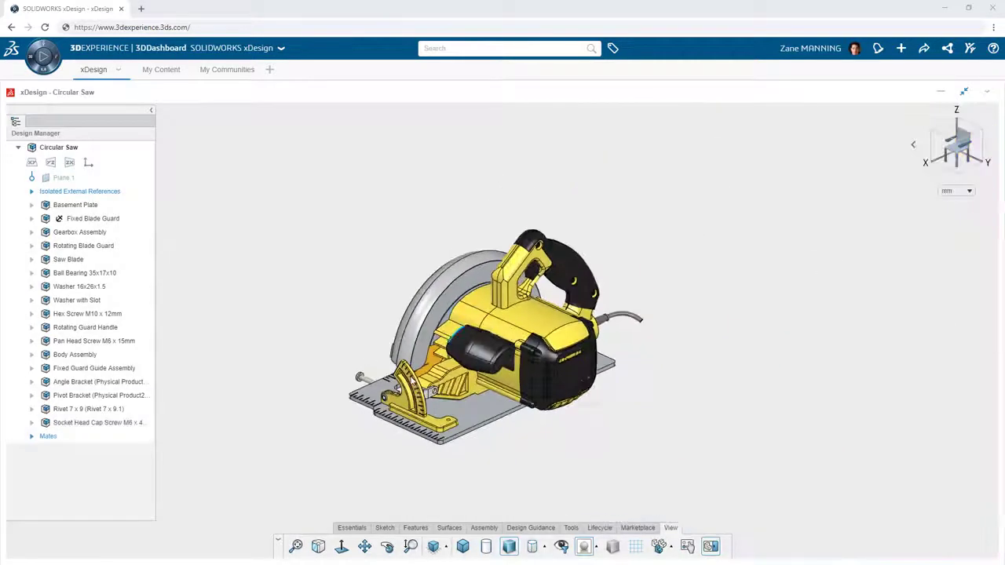
scroll(391, 395, up, 6)
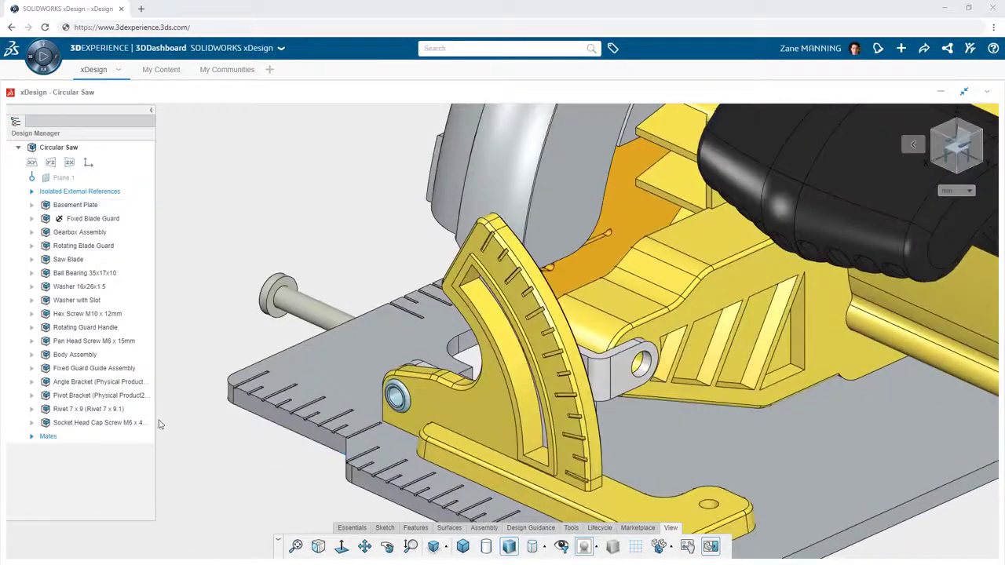
Step: Rotate the socket head cap screw by about 178° so its head points toward the brackets
click(120, 423)
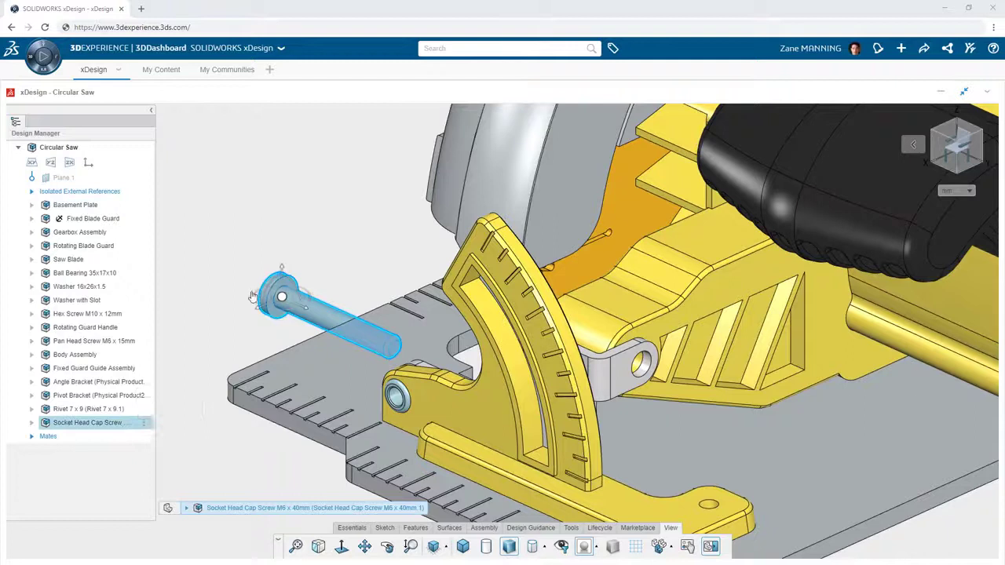
drag(253, 297, 348, 314)
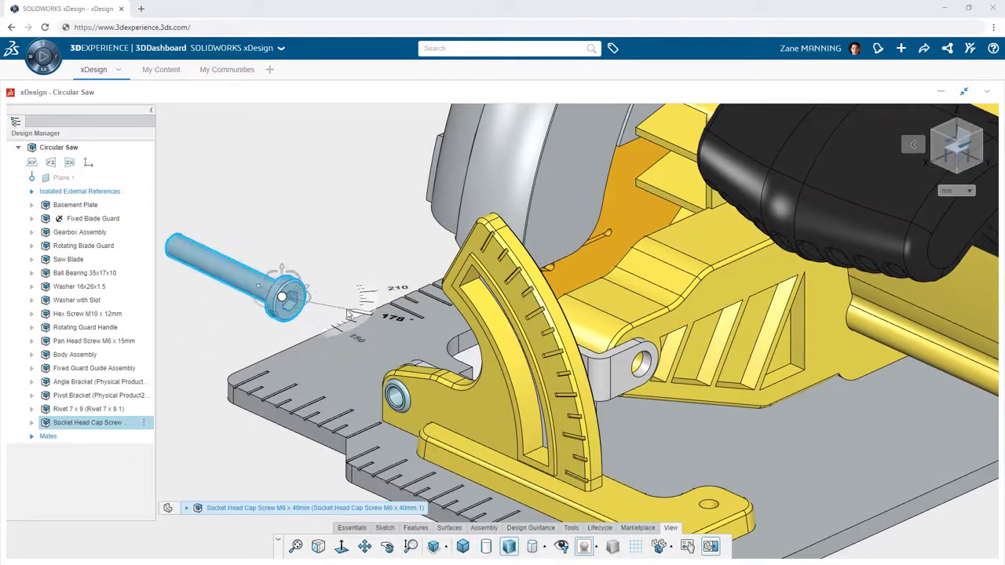
click(362, 262)
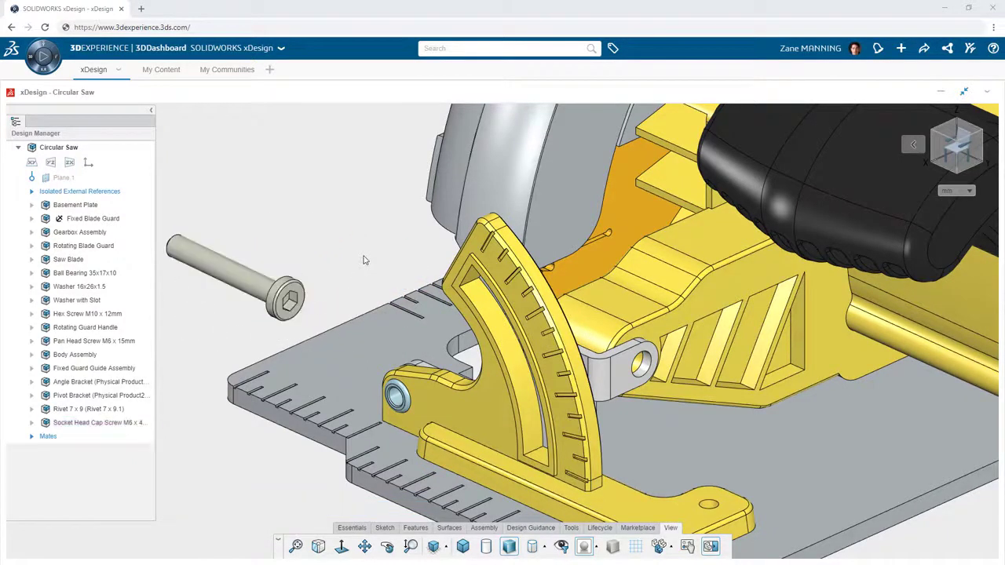
Step: Add a coincident mate between the hidden underside face of the socket head cap screw's head and the Pivot Bracket's outer face
click(289, 280)
click(307, 232)
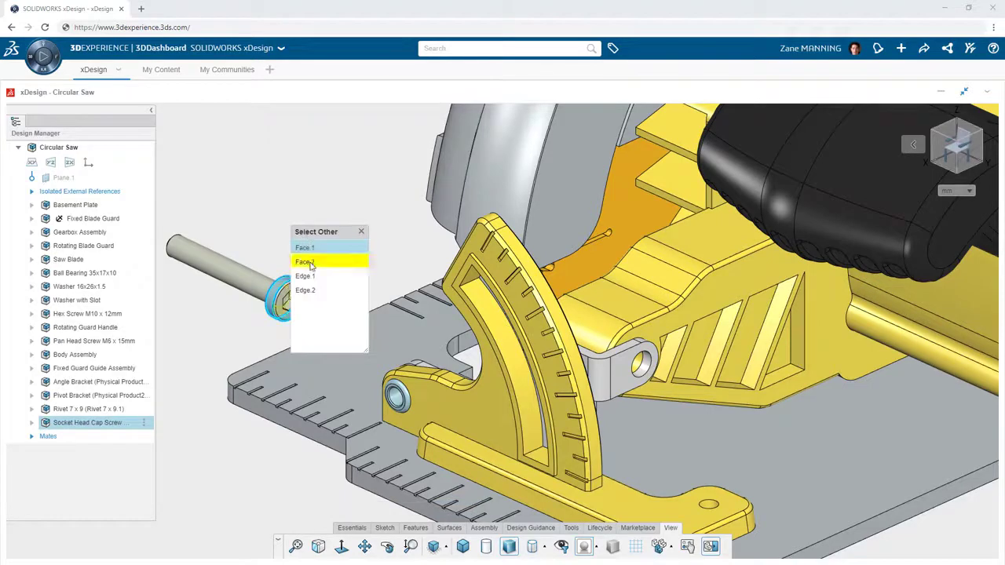
click(311, 265)
click(620, 370)
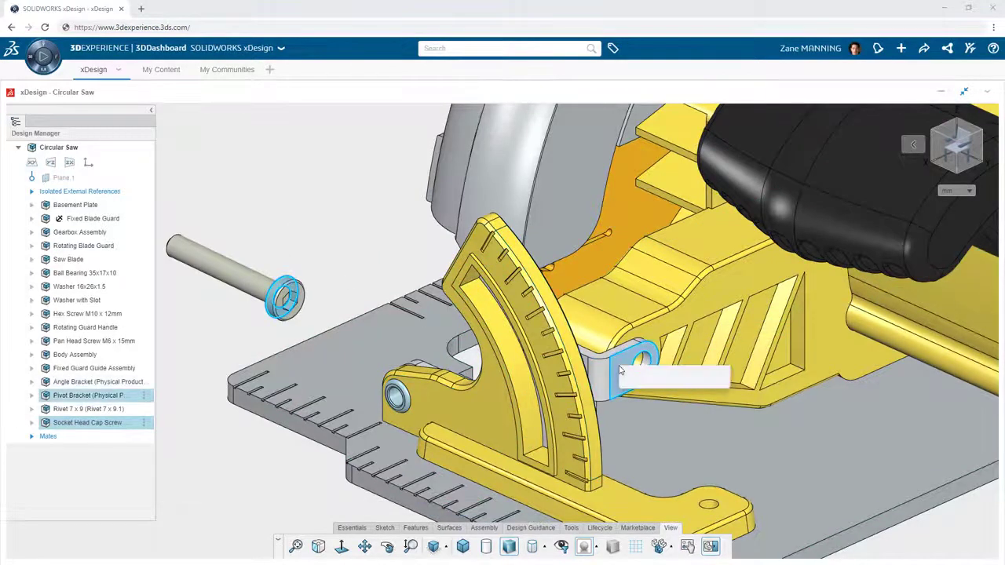
click(631, 379)
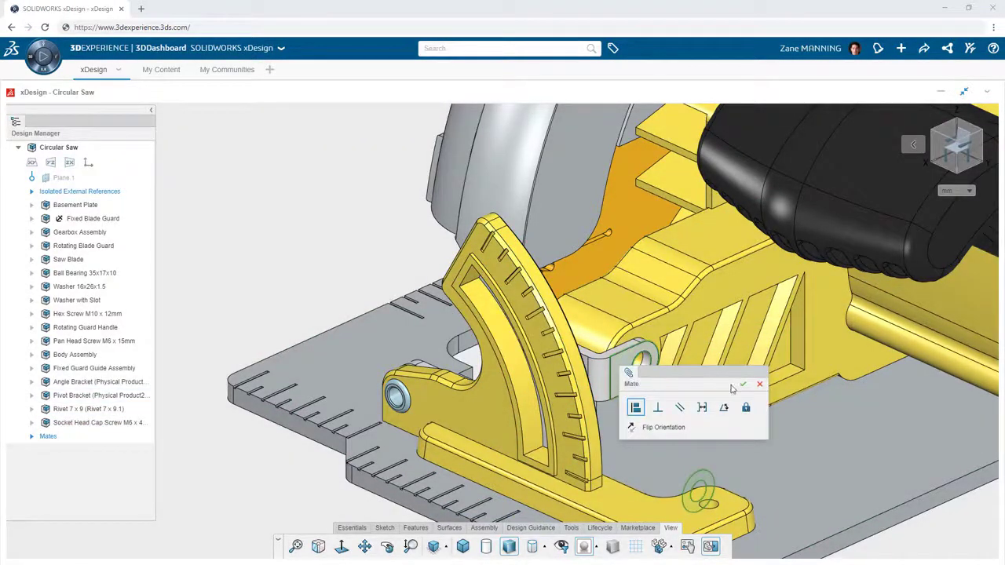
click(742, 385)
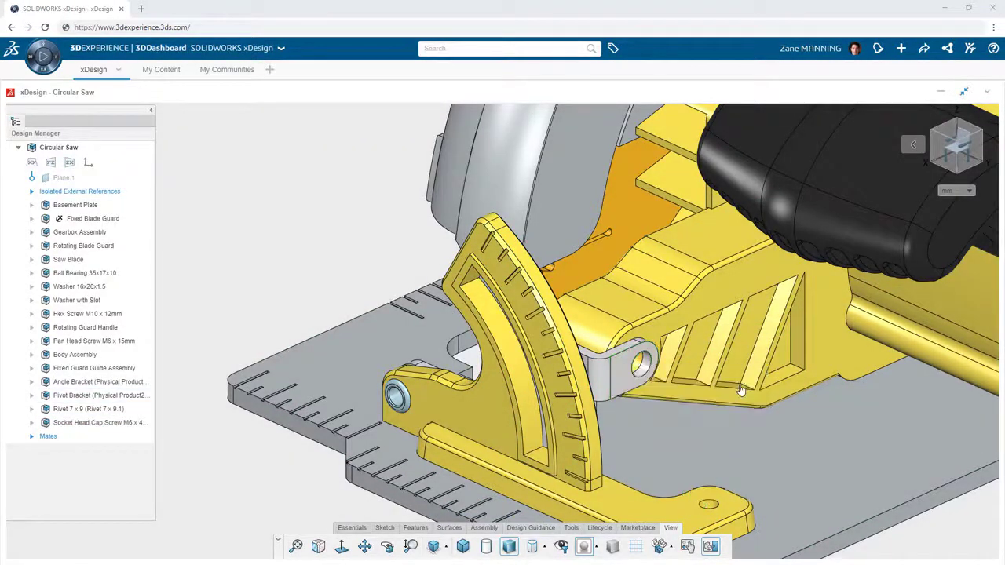
Step: Move the socket head cap screw upward by about 37 mm so its head sits near the Pivot Bracket hole
click(86, 422)
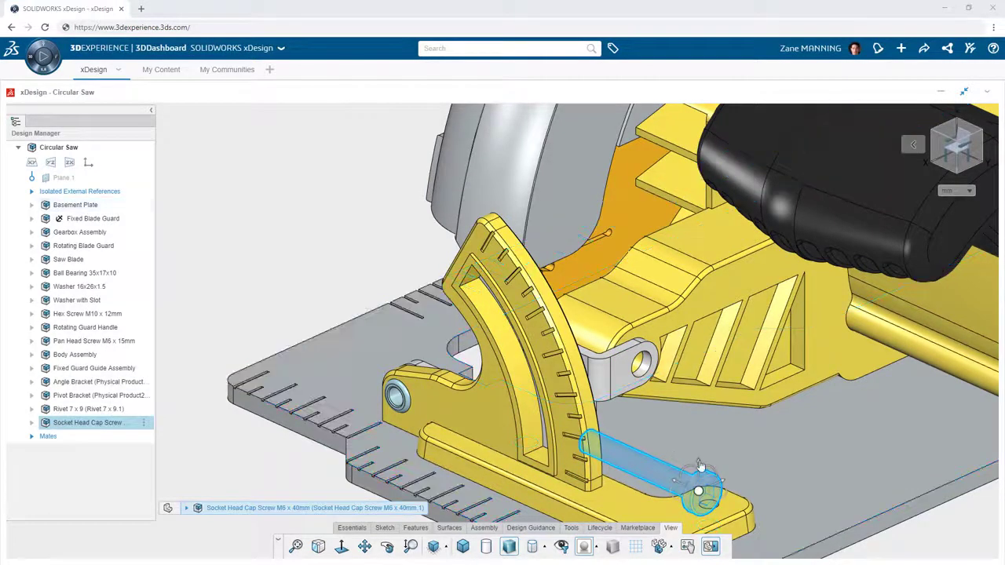
drag(698, 469, 728, 332)
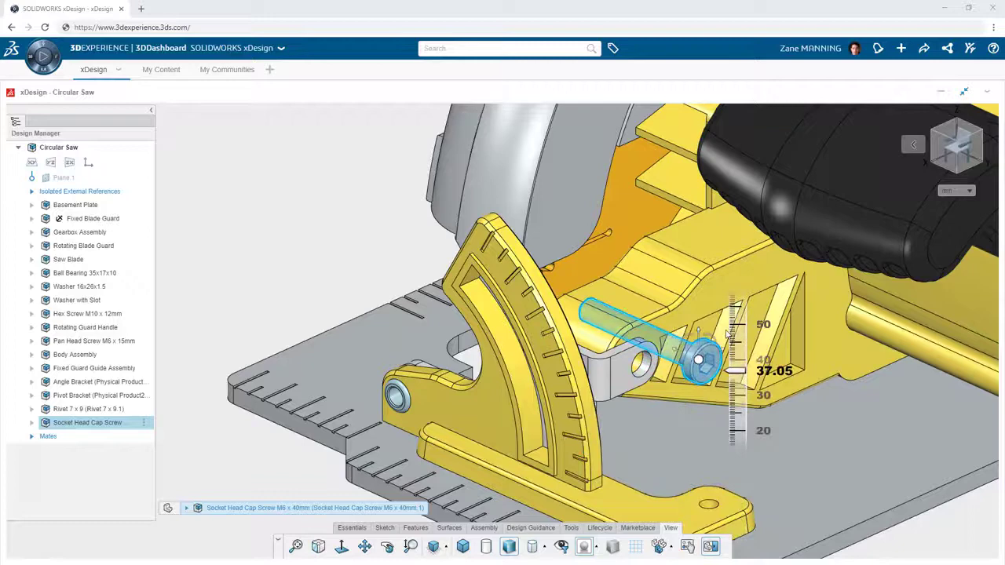
click(363, 288)
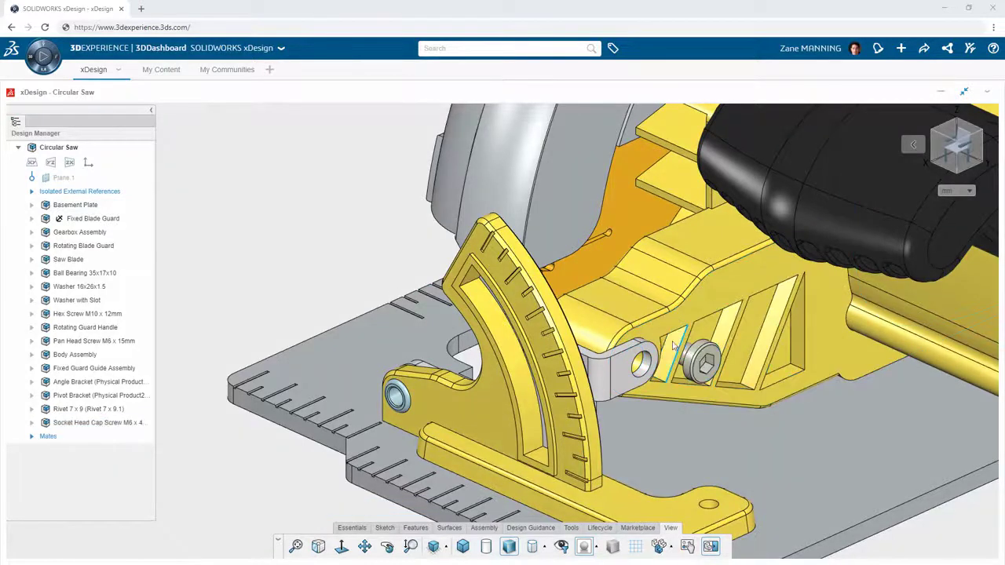
Step: Add a concentric mate between the socket head cap screw's shank and the hole in the Pivot Bracket
scroll(689, 349, up, 3)
click(689, 349)
click(620, 368)
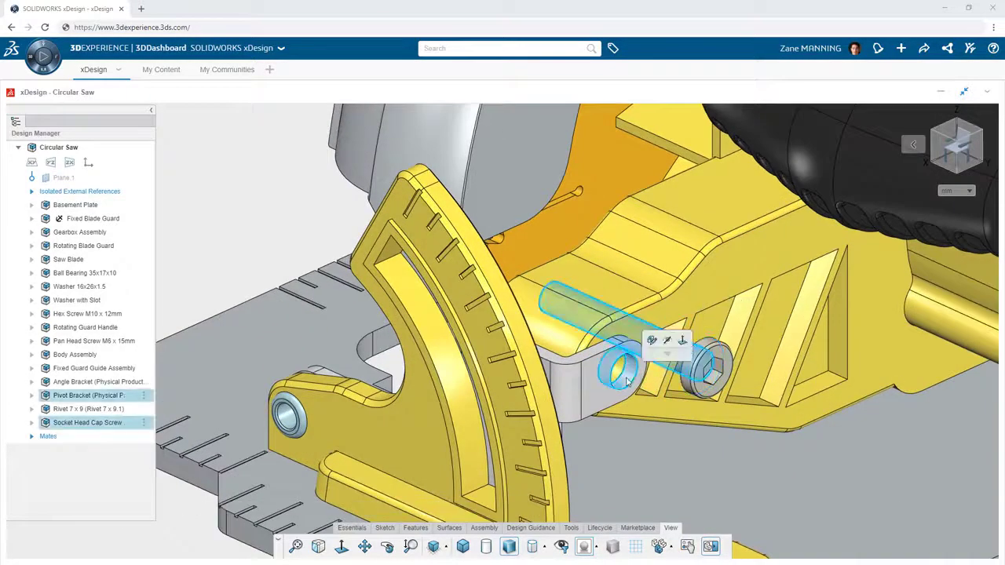
click(640, 390)
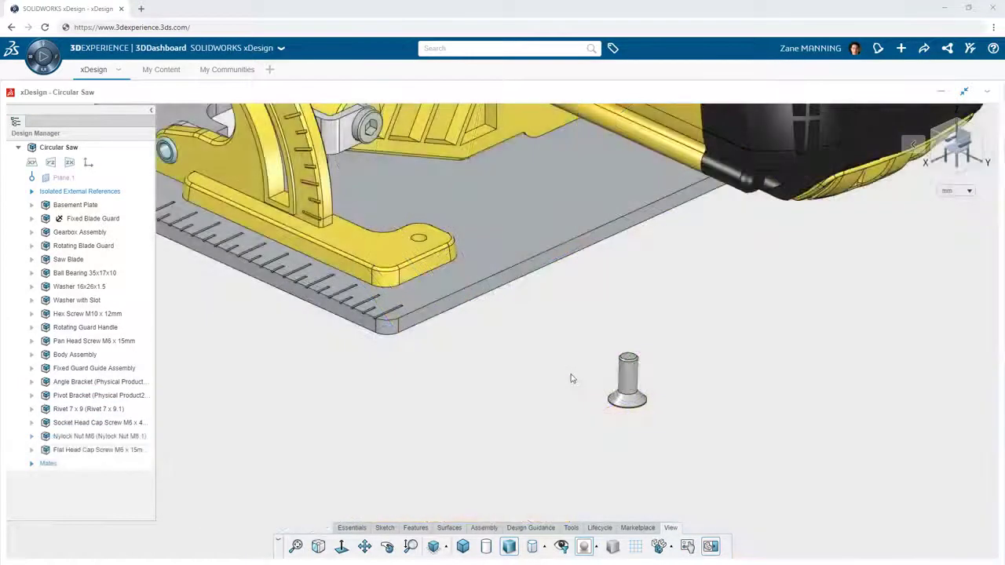
Step: Add a tangent mate between the flat head cap screw's conical face and the hidden countersink face of the Basement Plate beneath the Angle Bracket
right_click(423, 264)
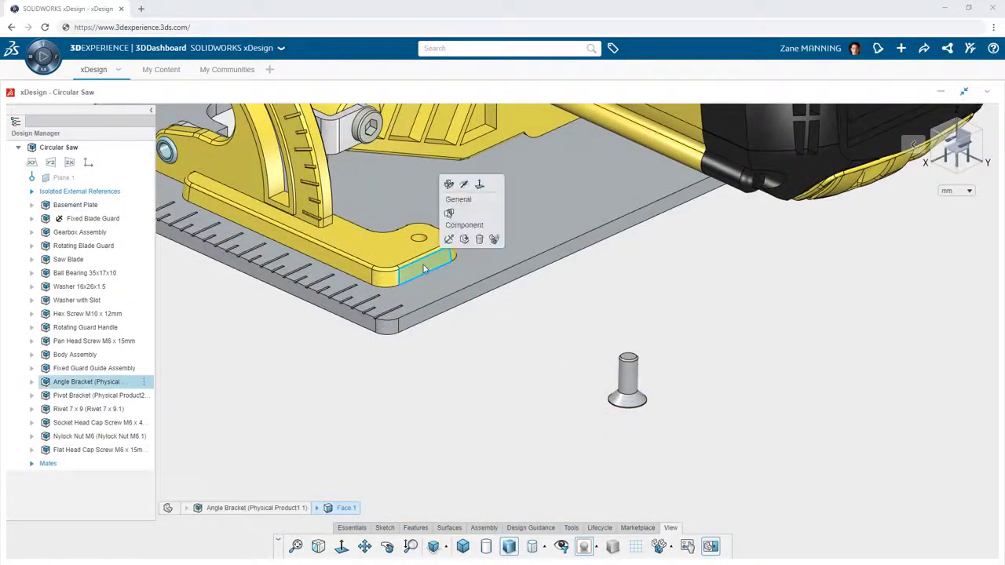
click(449, 220)
click(736, 167)
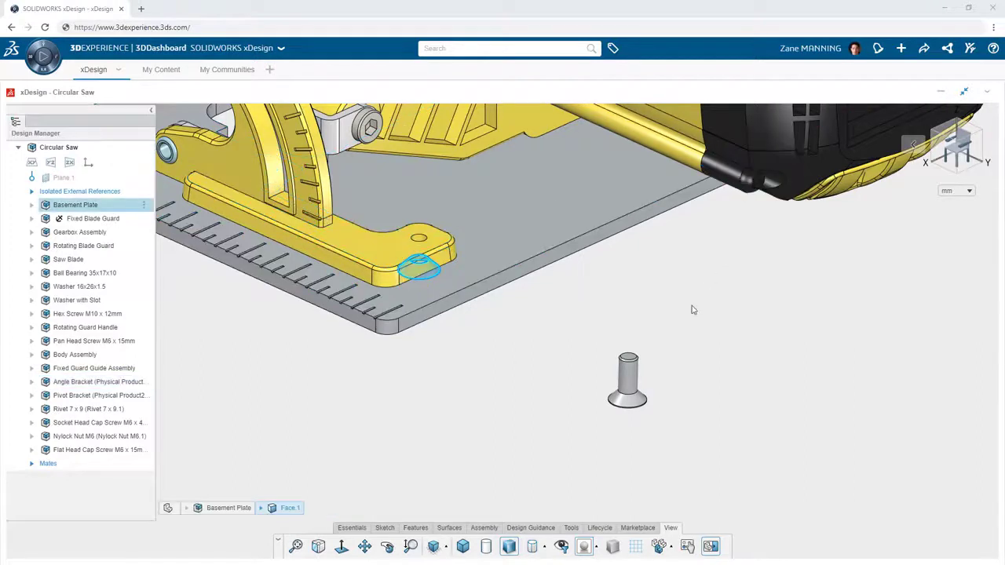
click(622, 398)
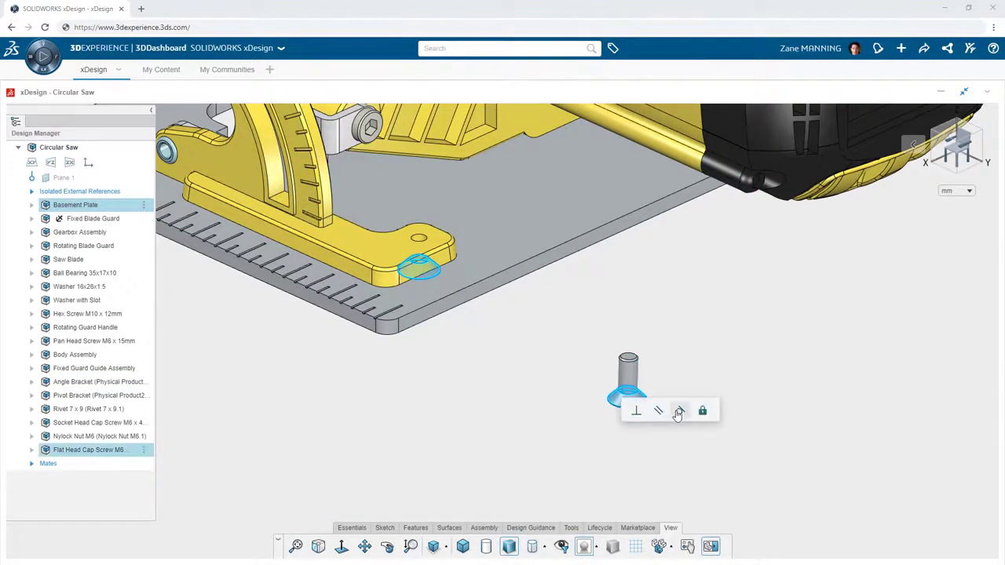
click(679, 411)
click(745, 416)
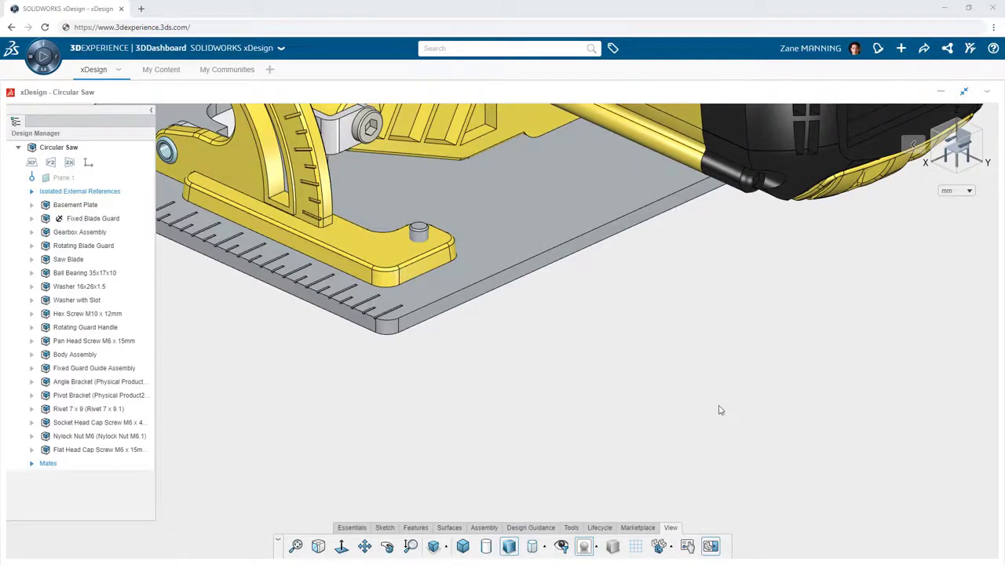
Step: Copy the Flat Head Cap Screw M6 x 15mm with its tangent mate to the other countersunk hole under the Basement Plate
middle_drag(720, 410, 553, 444)
click(104, 449)
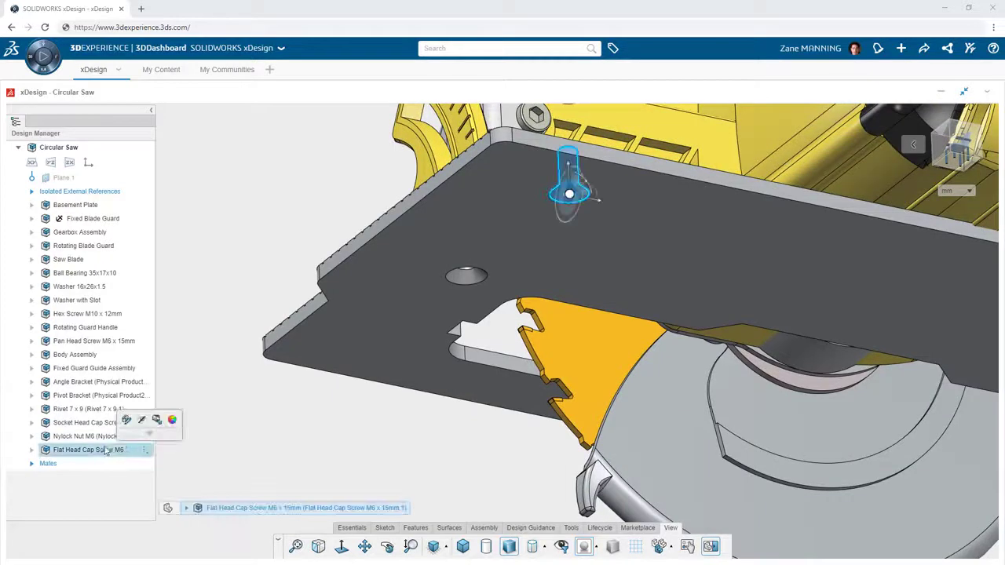
mouse_move(158, 438)
click(202, 465)
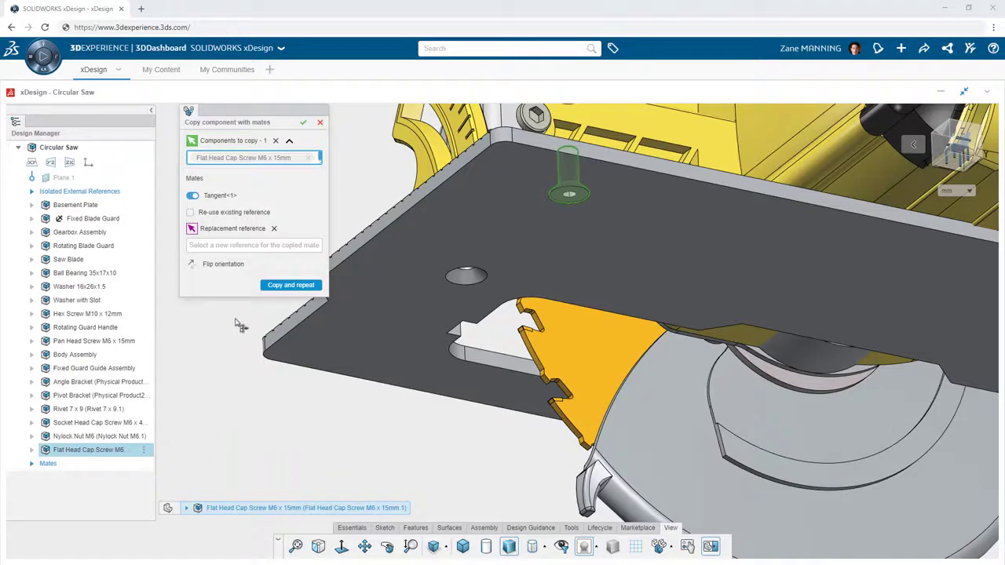
click(461, 281)
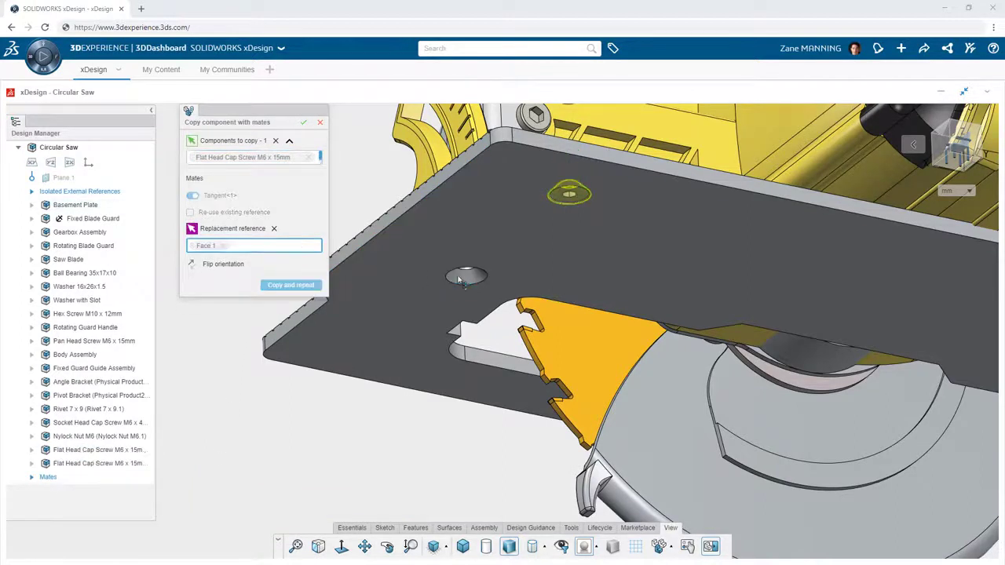
click(303, 123)
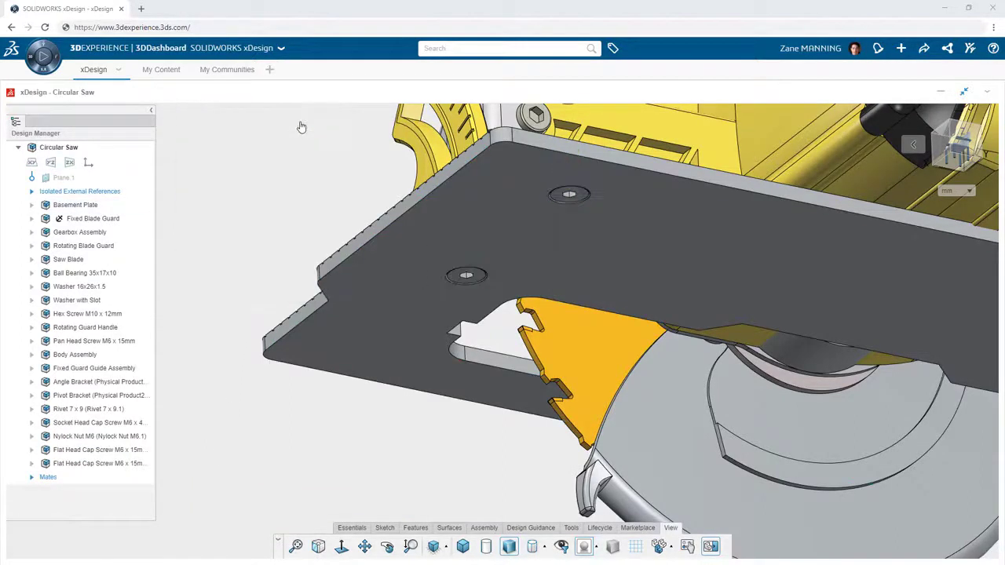
Step: Replace all instances of the Flat Head Cap Screw M6 x 15mm with the Flat Head Cap Screw M6 x 11mm, searching for "flat head" and solving mates
right_drag(301, 124, 325, 96)
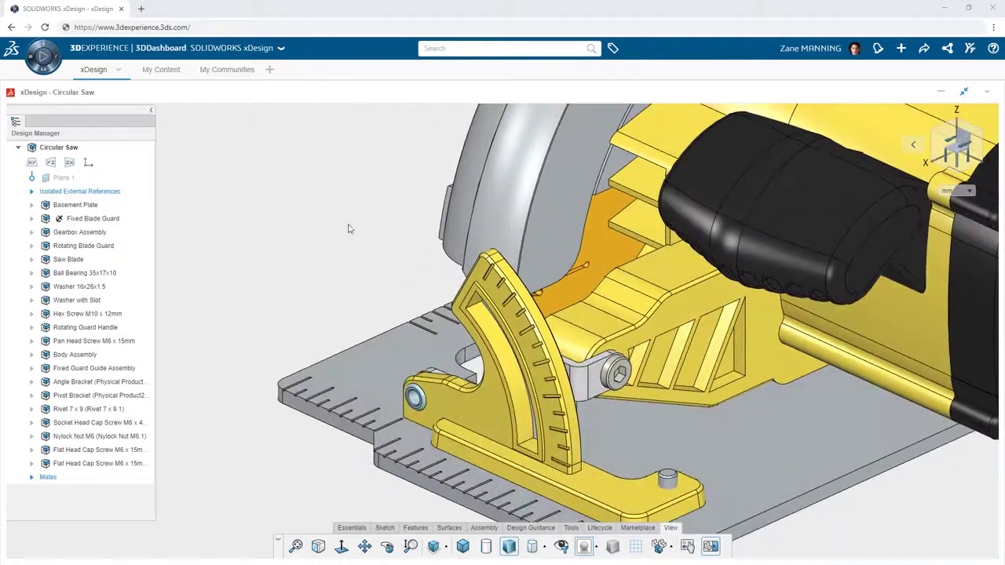
ctrl+middle_drag(348, 265, 323, 179)
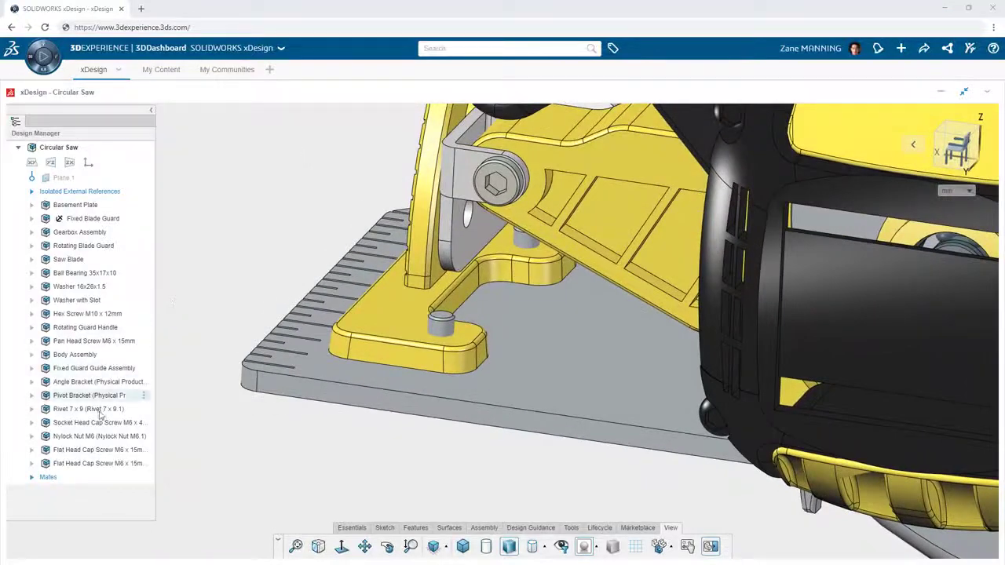
click(86, 450)
mouse_move(132, 442)
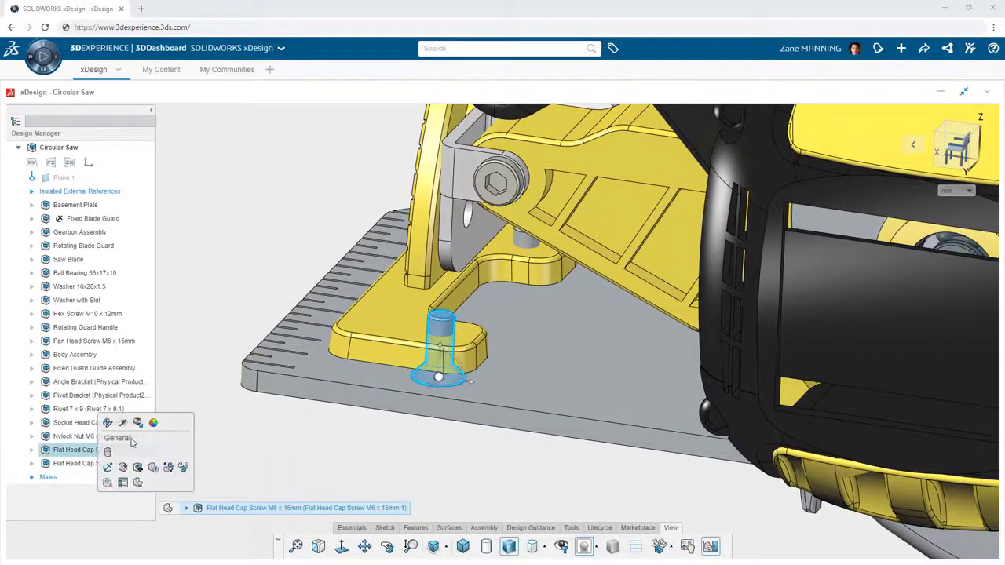
click(168, 468)
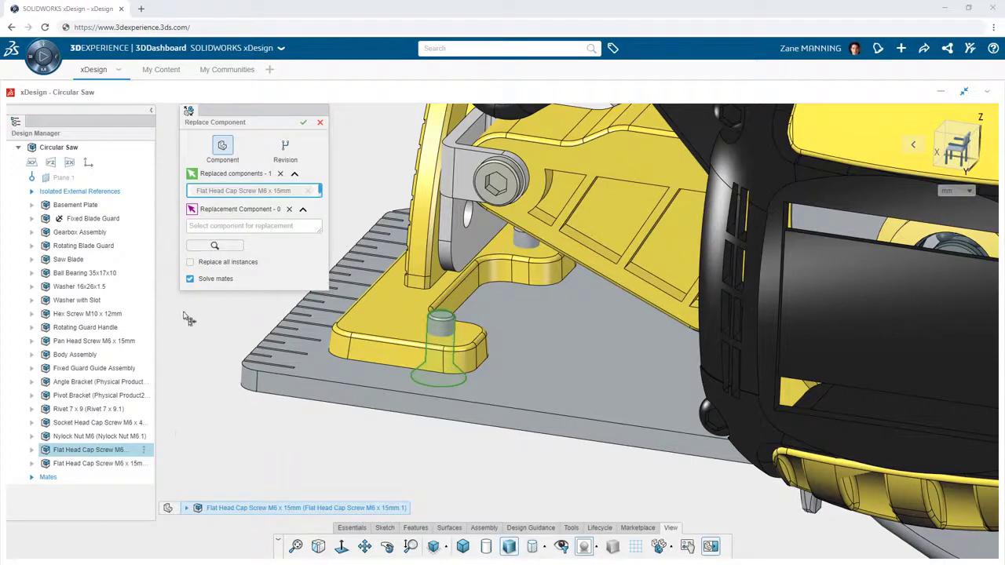
click(213, 246)
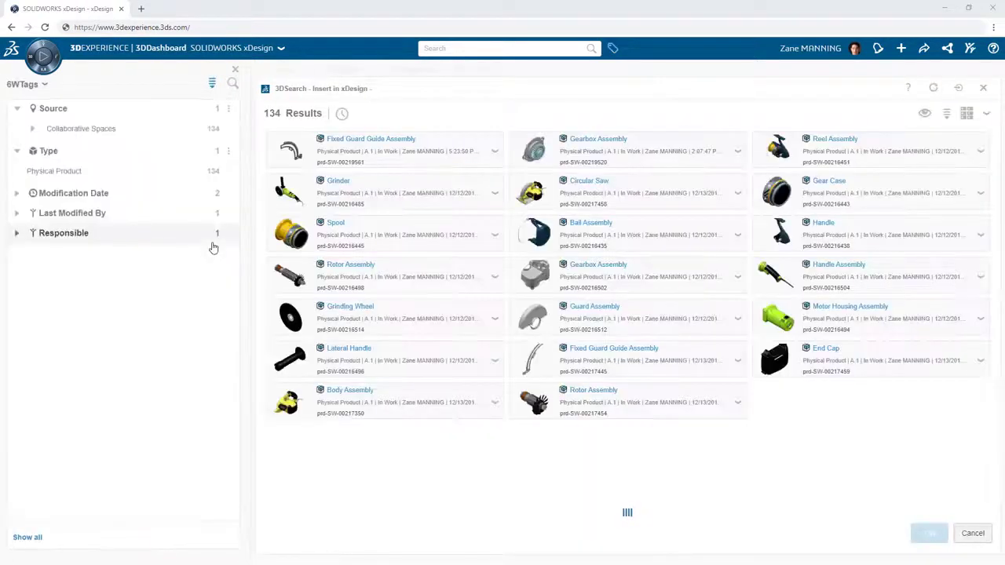
click(439, 48)
text(flat head)
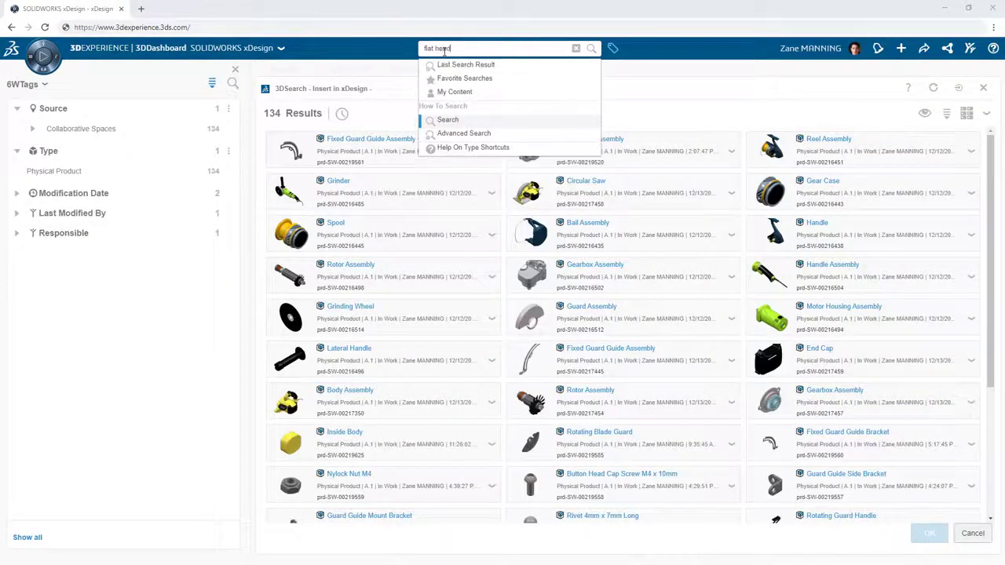
key(Return)
click(587, 151)
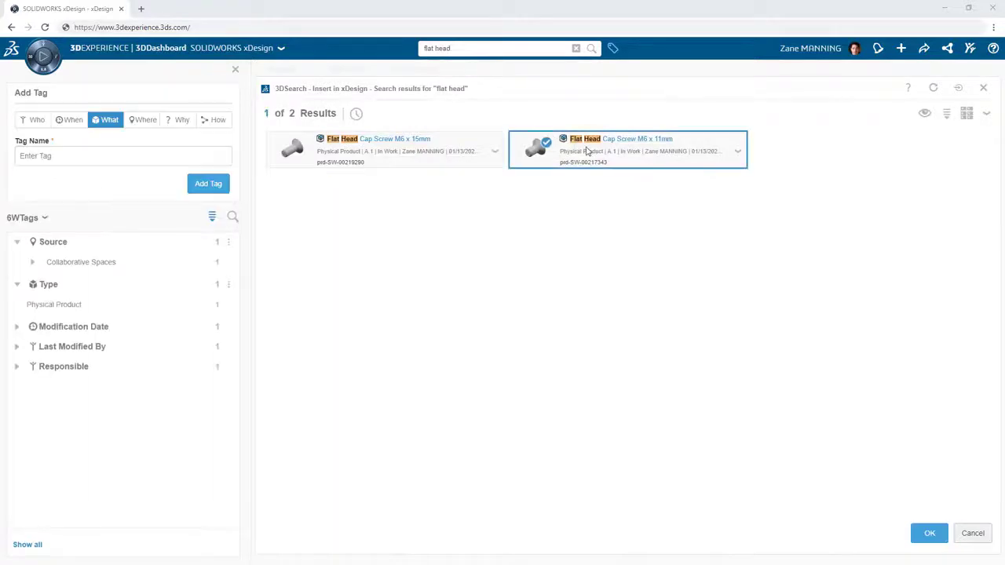
click(928, 534)
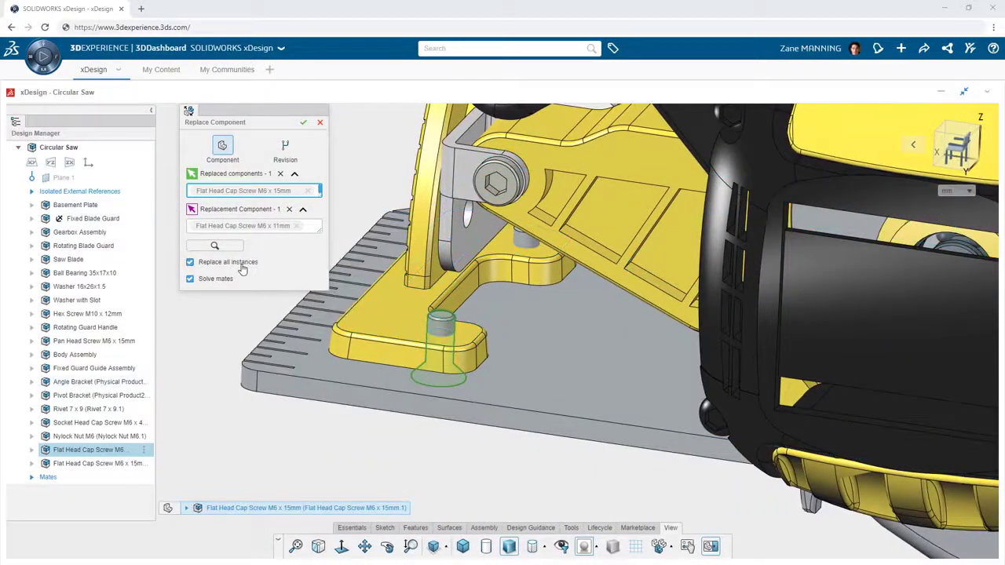
click(302, 124)
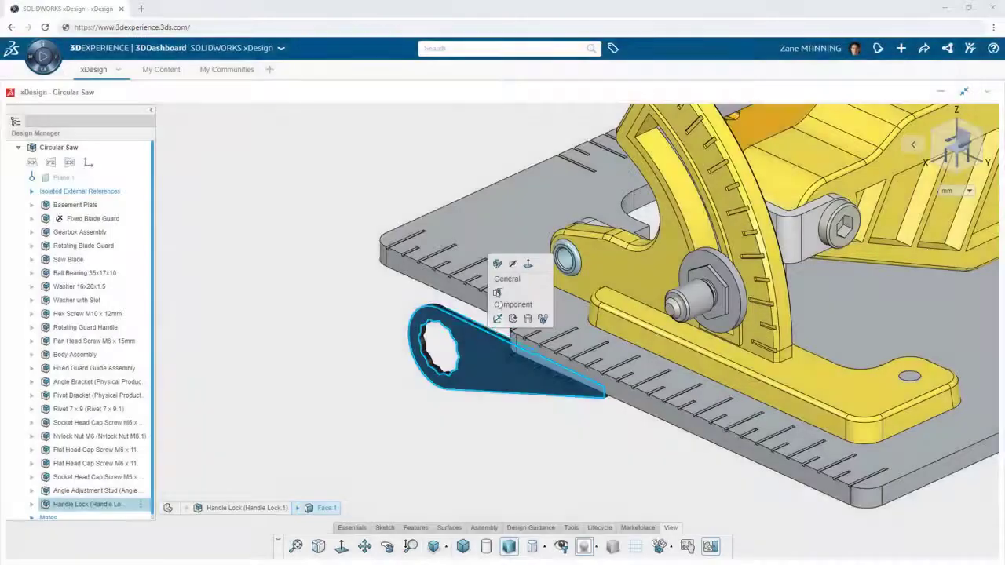
Step: Add a coincident mate between the Handle Lock's hidden flat back face and the flange face of the Angle Adjustment Stud
click(518, 306)
click(630, 315)
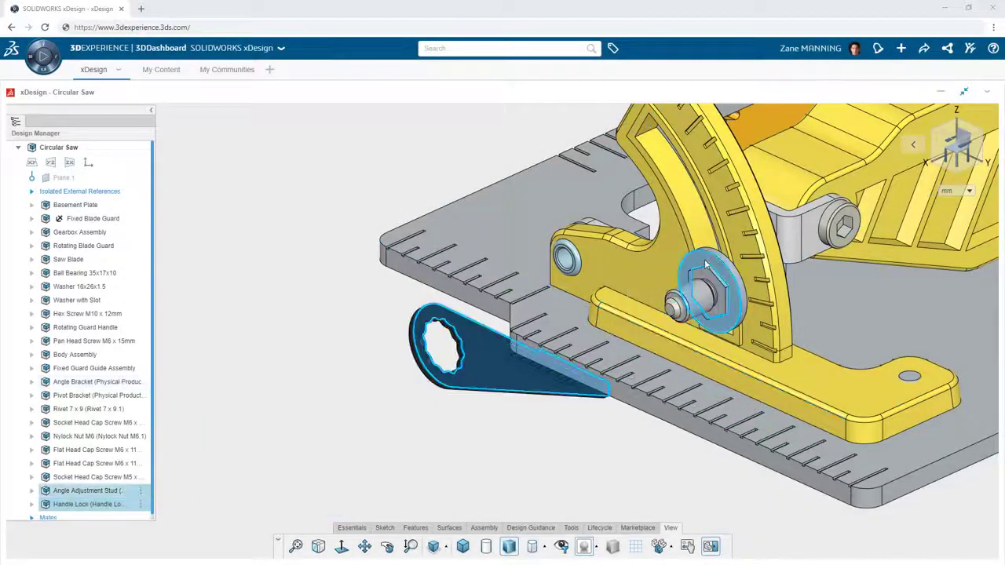
click(720, 272)
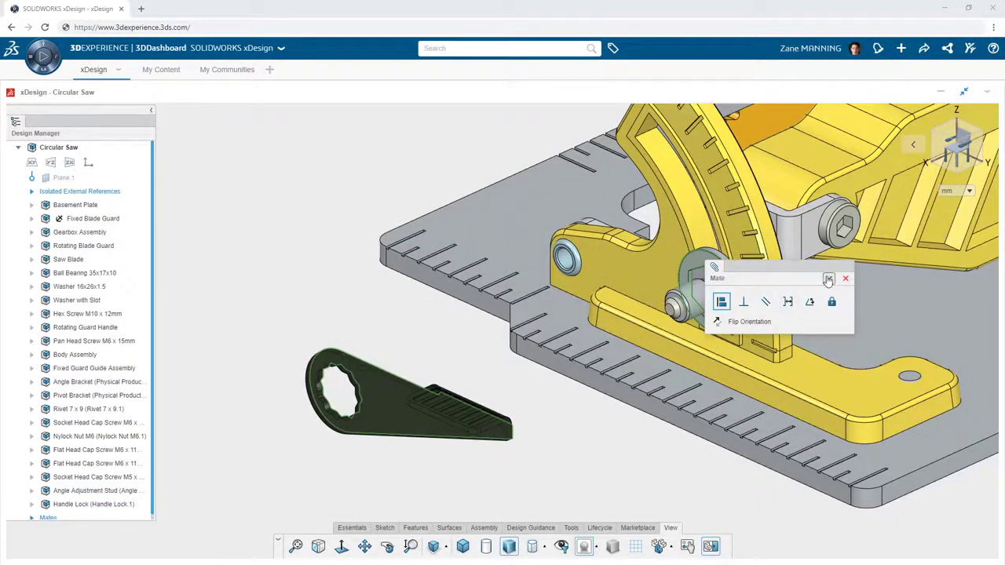
click(828, 279)
Step: Add a concentric mate between the Handle Lock's rounded end face and the cylindrical shaft of the Angle Adjustment Stud
scroll(332, 362, down, 4)
click(341, 346)
scroll(338, 346, up, 3)
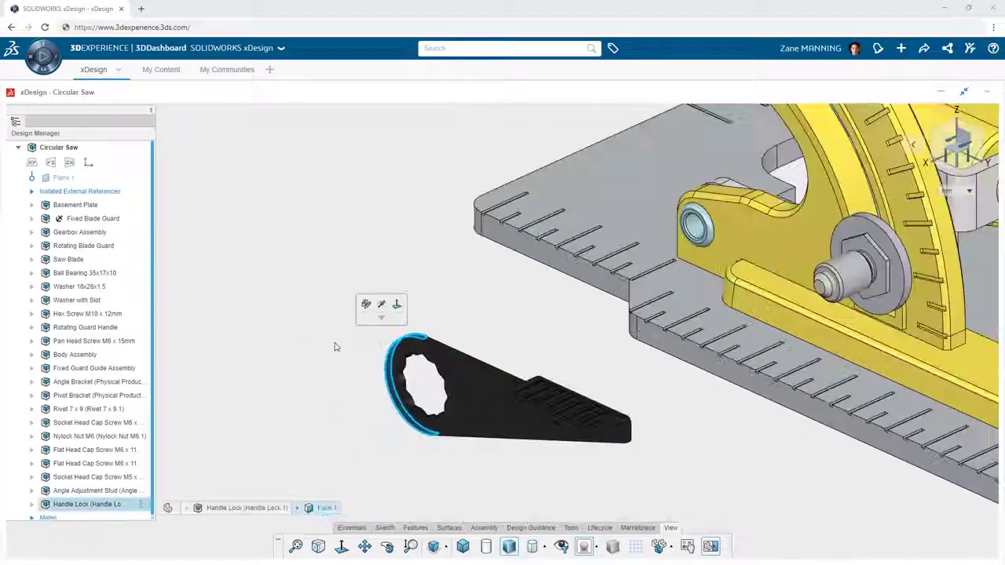
click(838, 280)
click(853, 281)
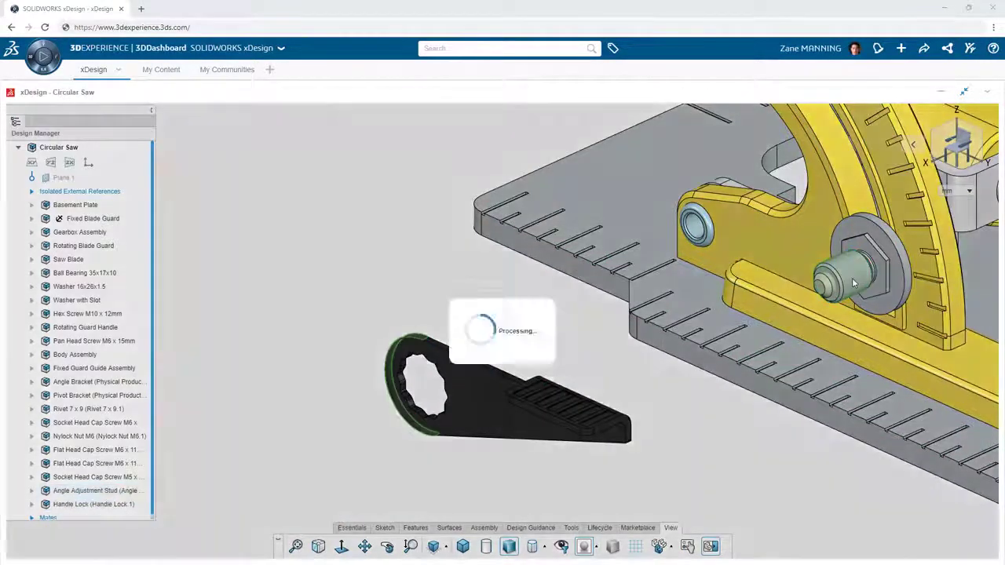
click(959, 284)
scroll(580, 462, down, 5)
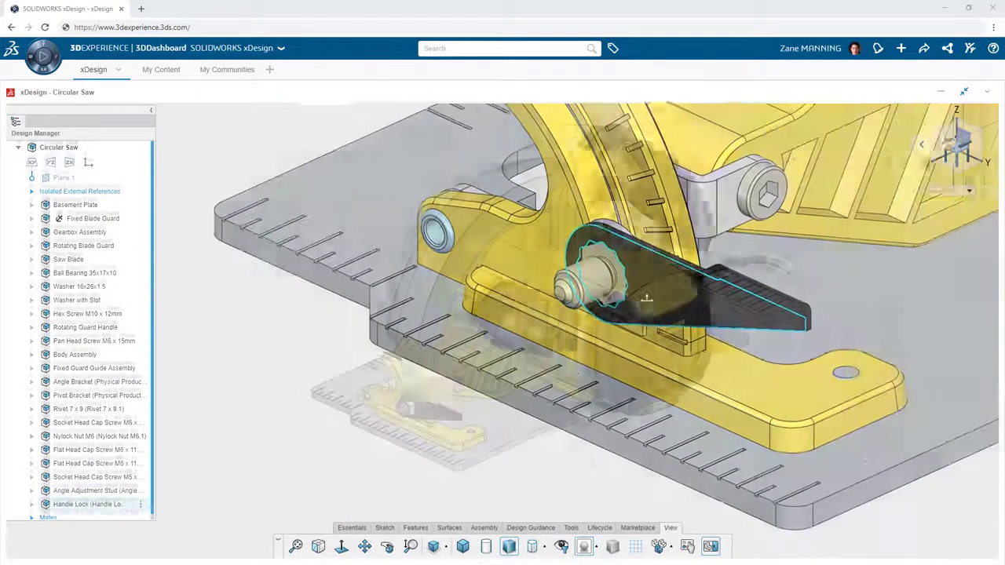